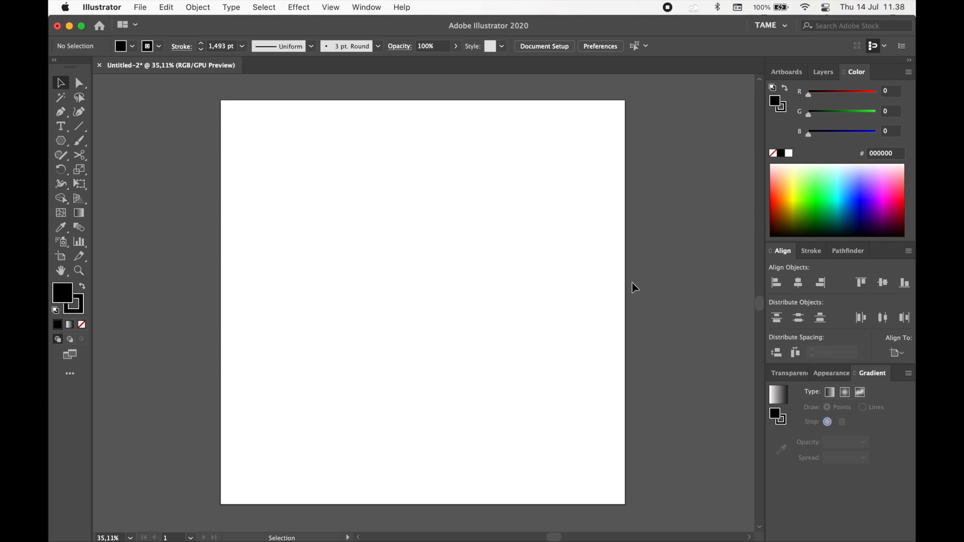
# Add the text "SELUSUR DESIGN" in the upper part of the artboard
pyautogui.click(62, 127)
pyautogui.click(347, 188)
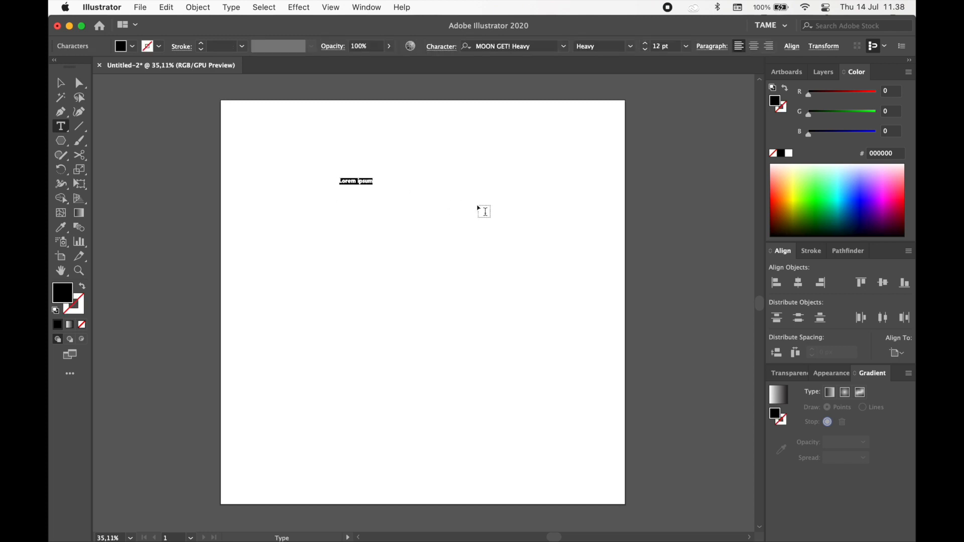
pyautogui.write('SELUSUR DESIGN')
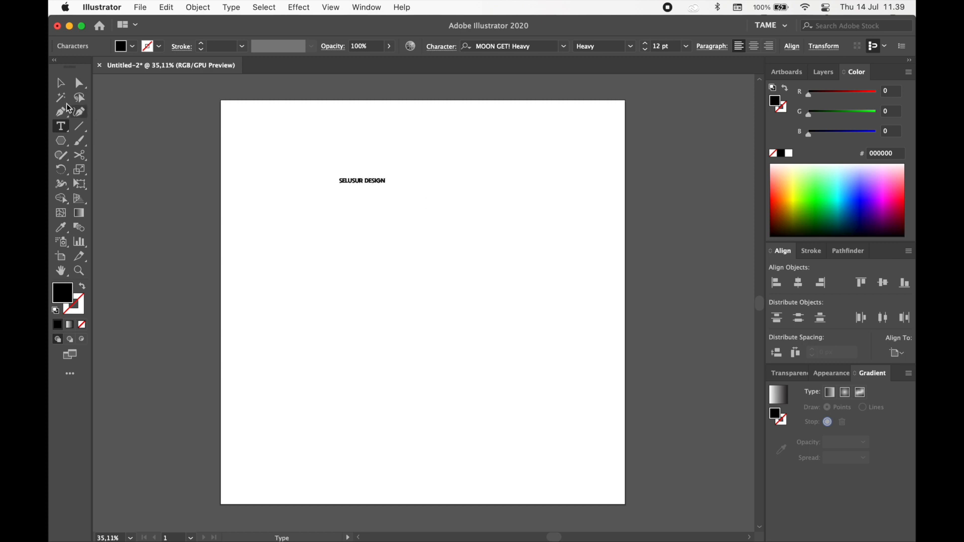
# Enlarge the text to about 77 pt and place it horizontally centred near the artboard's upper edge
pyautogui.click(60, 83)
pyautogui.moveTo(391, 191); pyautogui.dragTo(507, 226)
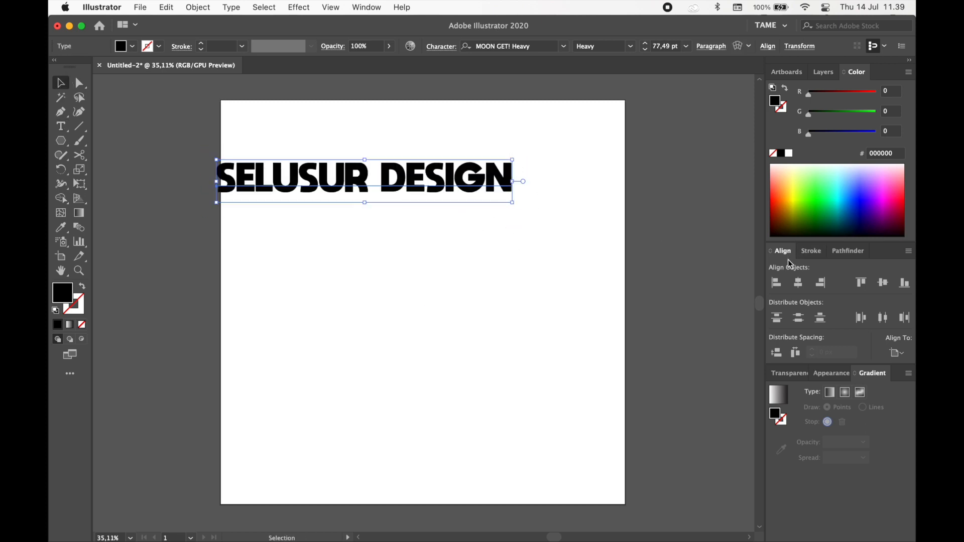
pyautogui.click(798, 282)
pyautogui.click(888, 289)
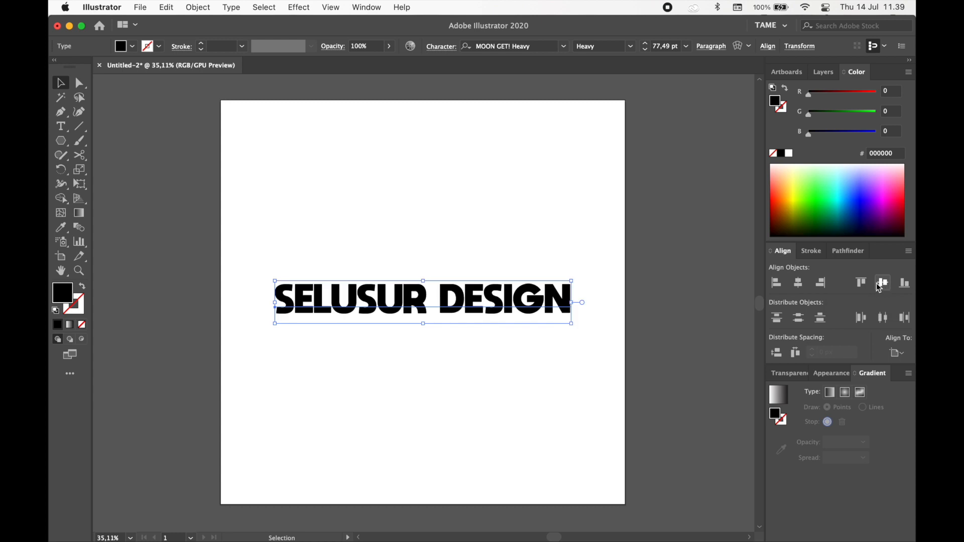
pyautogui.click(554, 383)
pyautogui.moveTo(488, 307); pyautogui.dragTo(488, 178)
# Fill the "SELUSUR DESIGN" text with orange E89605 and deselect it
pyautogui.doubleClick(65, 290)
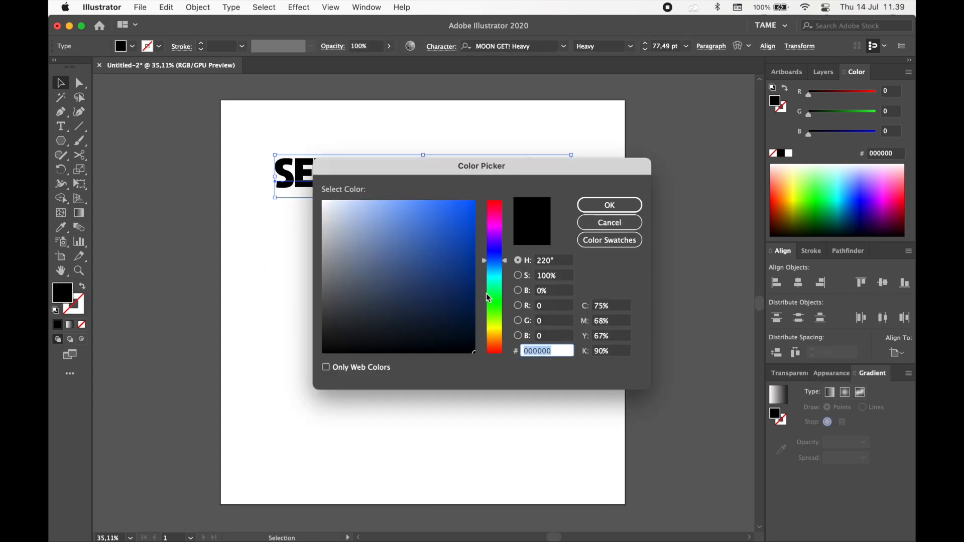
pyautogui.click(494, 337)
pyautogui.click(474, 211)
pyautogui.moveTo(474, 210); pyautogui.dragTo(471, 214)
pyautogui.click(582, 204)
pyautogui.click(557, 250)
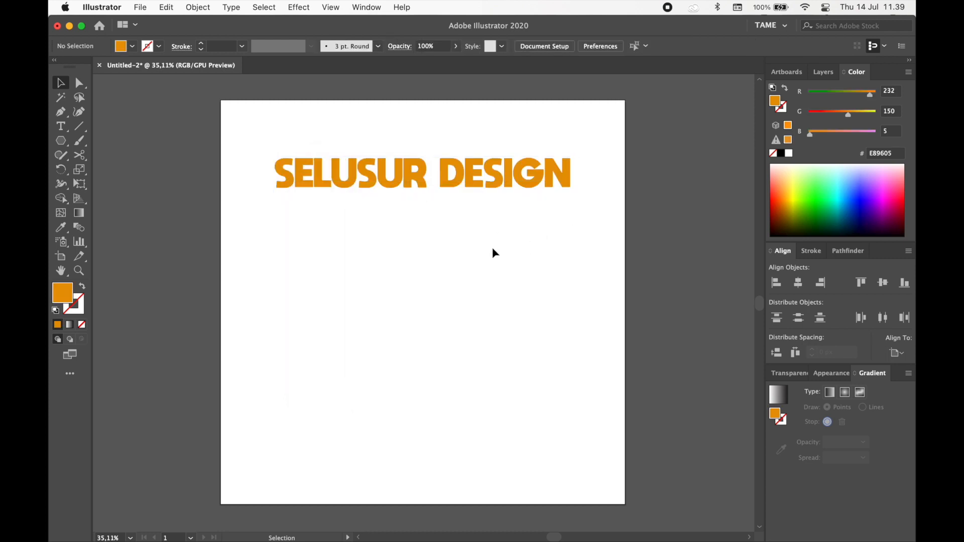
# Draw an orange rectangle beneath the text, about as wide as the text
pyautogui.moveTo(60, 141); pyautogui.dragTo(128, 143)
pyautogui.moveTo(278, 219); pyautogui.dragTo(570, 270)
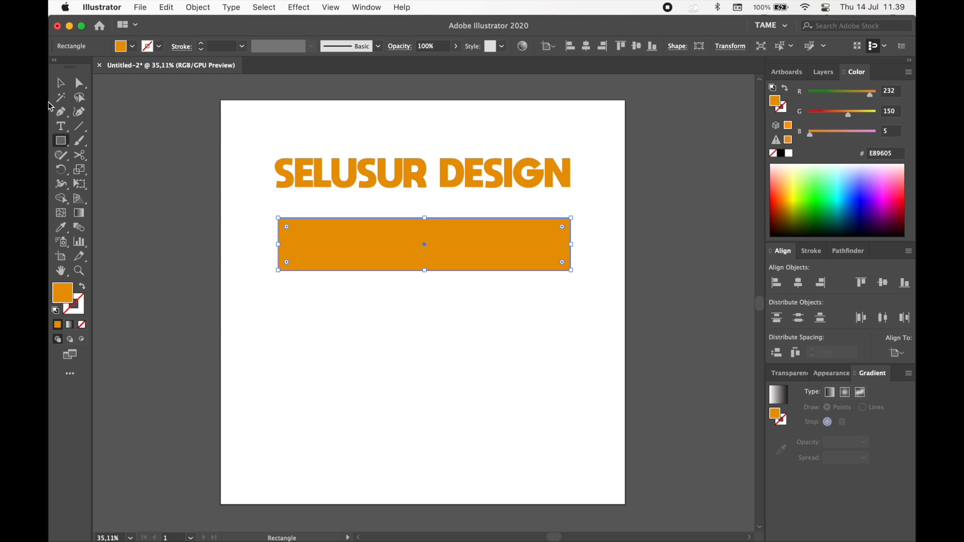
pyautogui.click(61, 84)
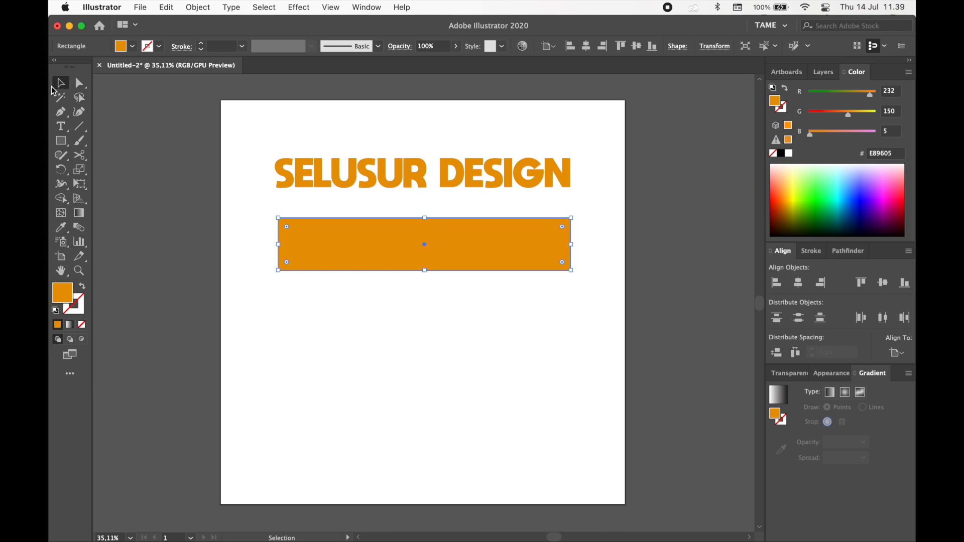
pyautogui.click(363, 313)
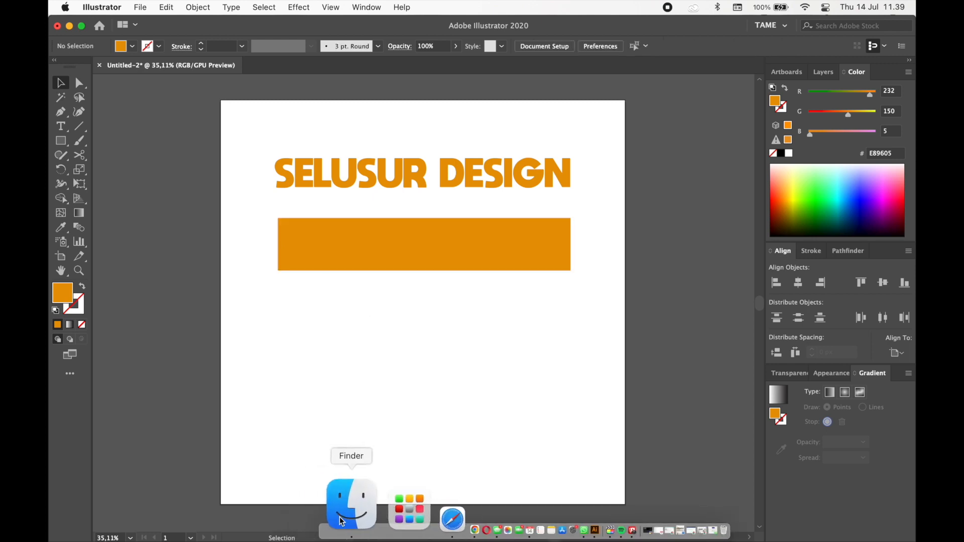
# Place the orange juice glass image from Finder on the artboard below the rectangle
pyautogui.click(341, 522)
pyautogui.moveTo(352, 227); pyautogui.dragTo(430, 362)
pyautogui.click(486, 410)
pyautogui.click(580, 318)
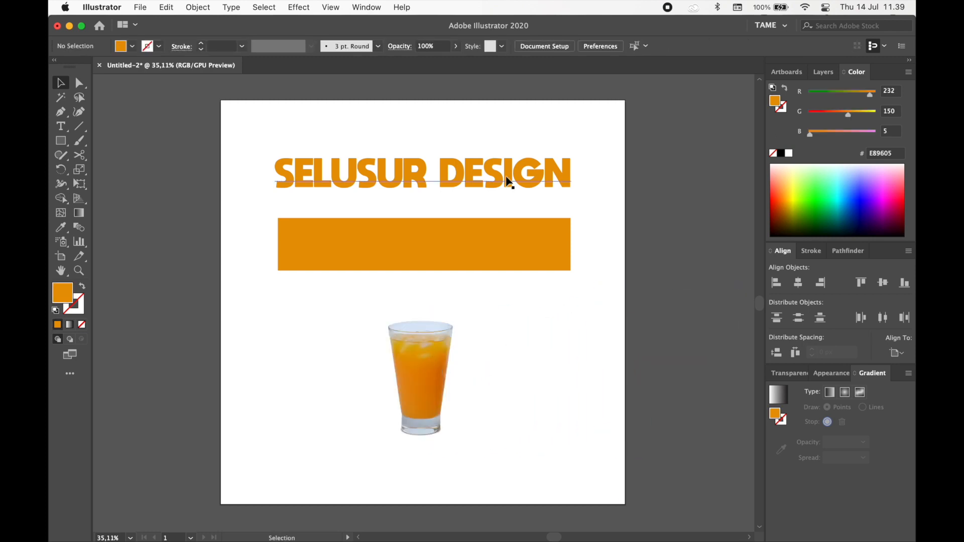
# Start a Drop Shadow effect on the text and move its settings clear of the artwork
pyautogui.click(451, 170)
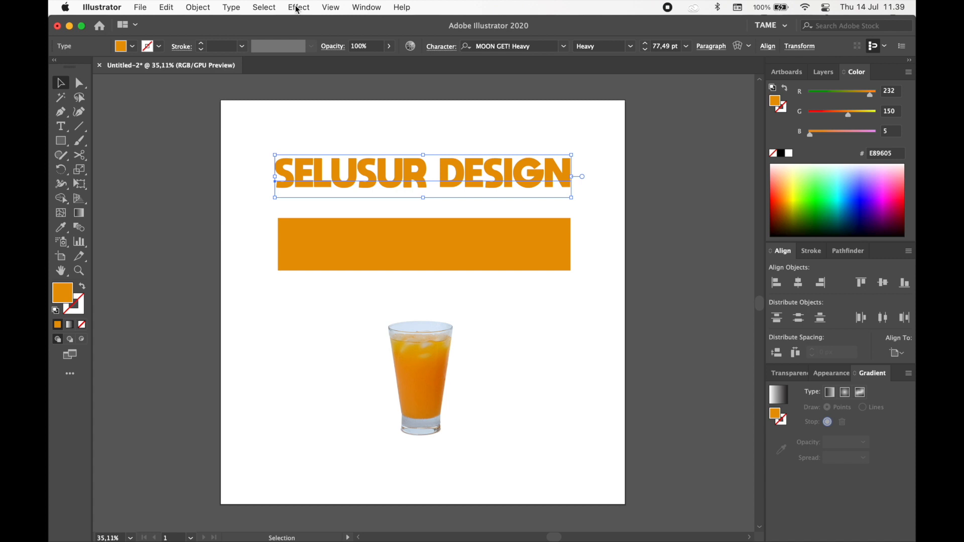
pyautogui.click(297, 8)
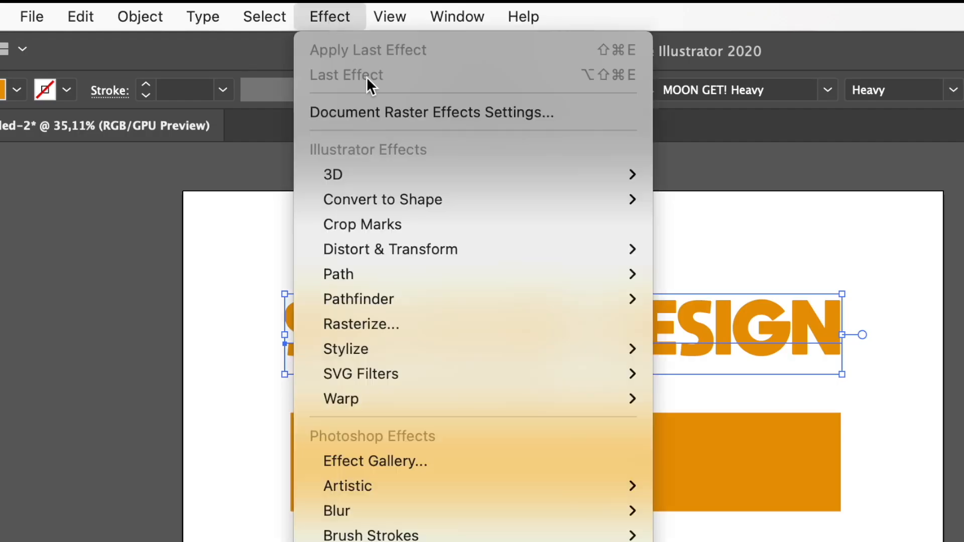
pyautogui.moveTo(410, 353)
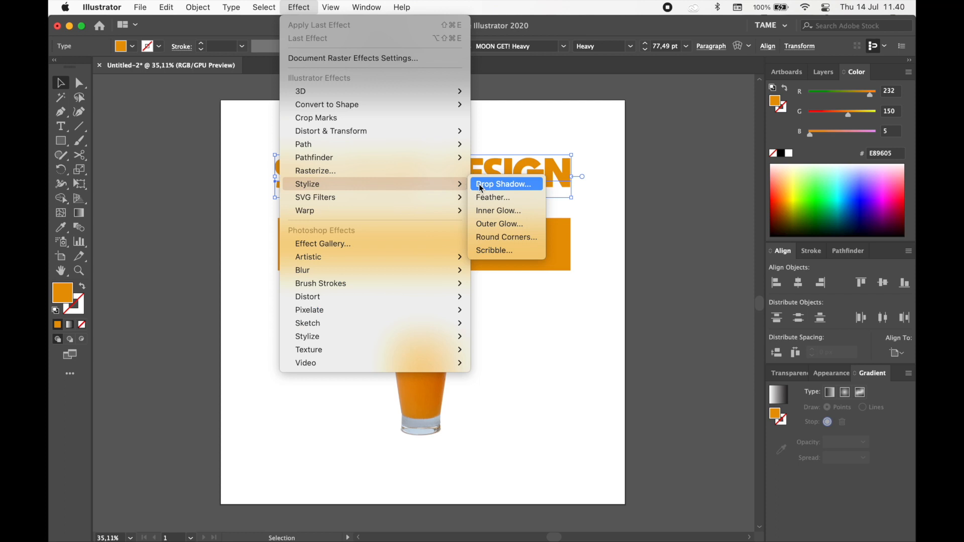
pyautogui.click(667, 348)
pyautogui.moveTo(679, 284); pyautogui.dragTo(691, 133)
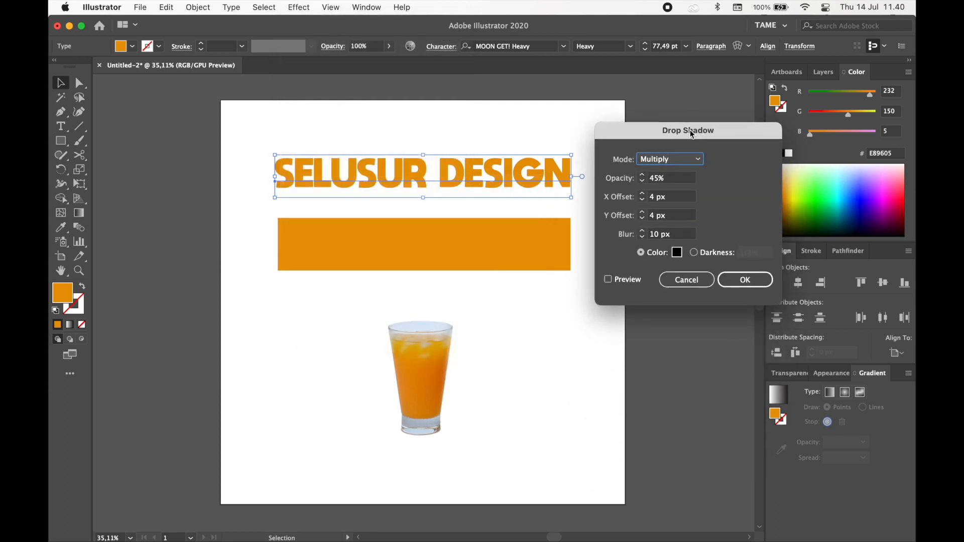
# Review the shadow's blending modes, keep Multiply, and turn on the preview
pyautogui.click(696, 159)
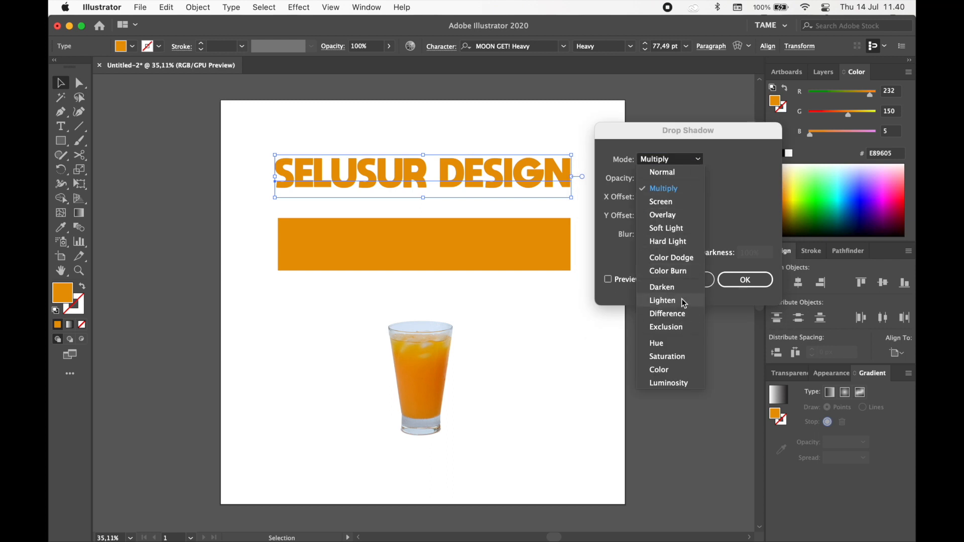
pyautogui.click(738, 171)
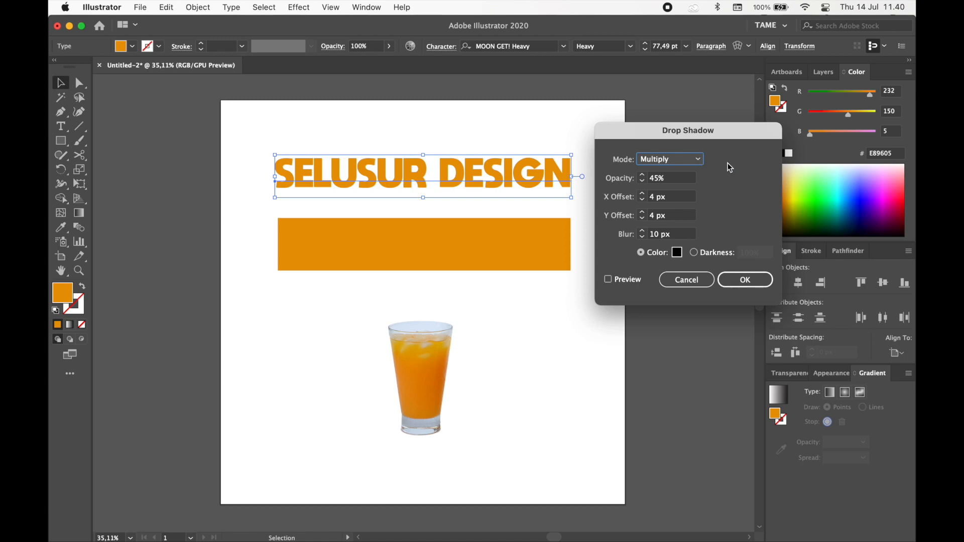
pyautogui.click(699, 159)
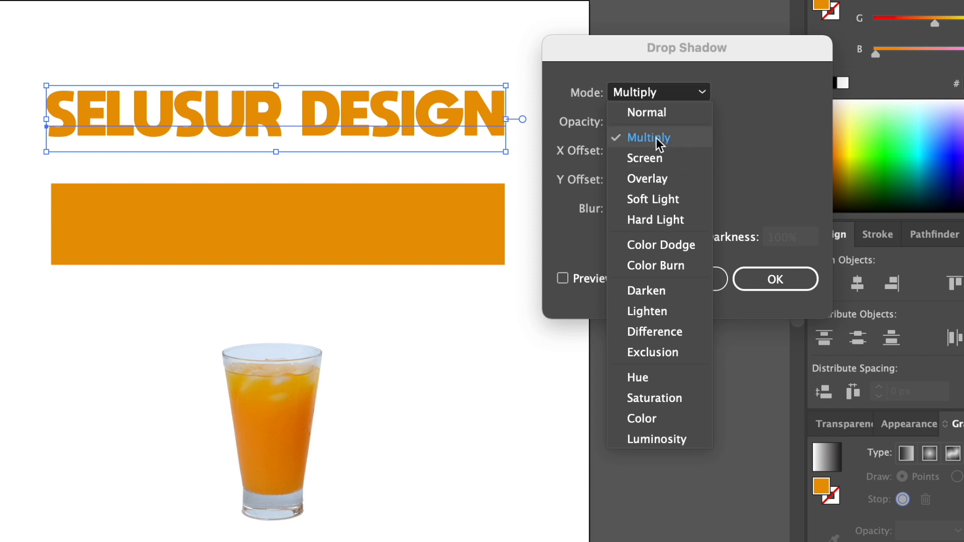
pyautogui.click(768, 134)
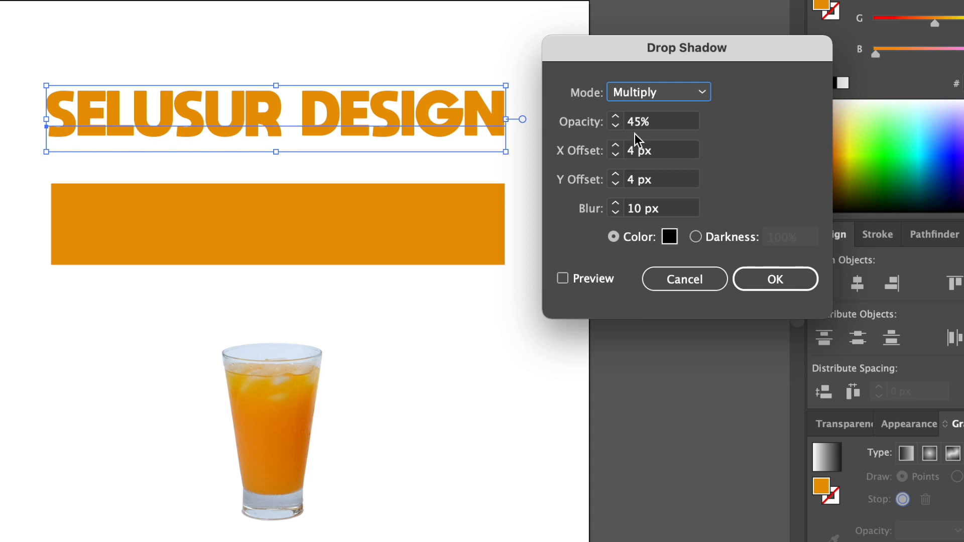
pyautogui.moveTo(636, 123); pyautogui.dragTo(708, 130)
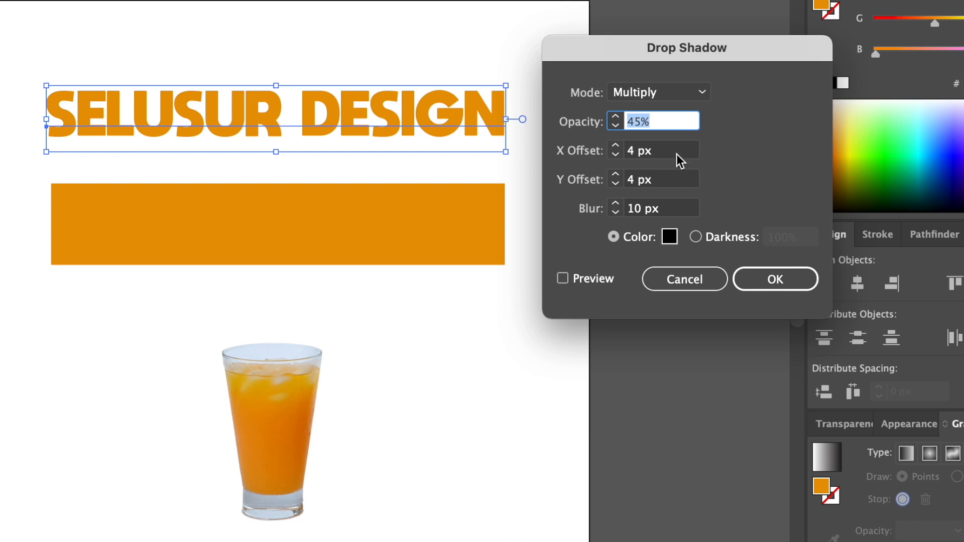
pyautogui.click(600, 281)
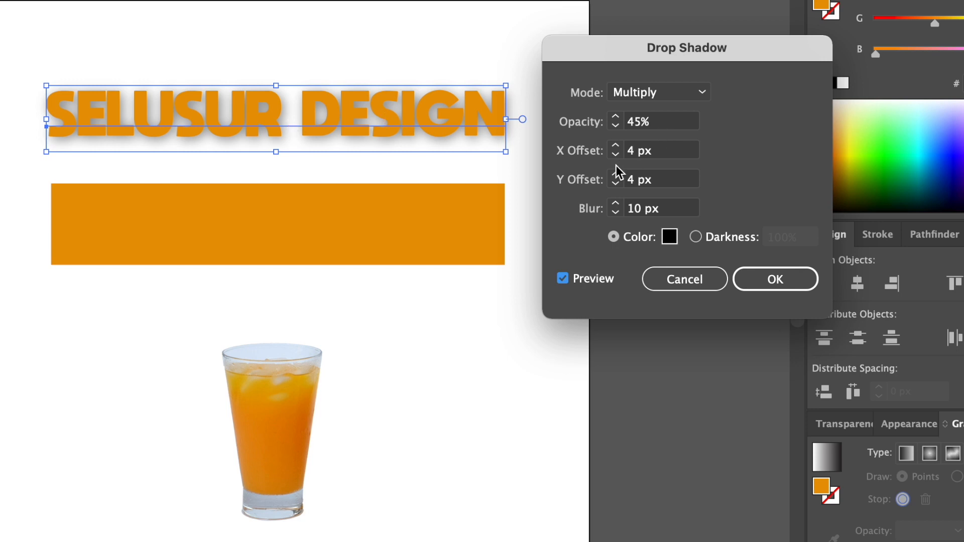
# Set the drop shadow's opacity to 70%
pyautogui.click(636, 124)
pyautogui.moveTo(634, 122); pyautogui.dragTo(624, 122)
pyautogui.doubleClick(641, 122)
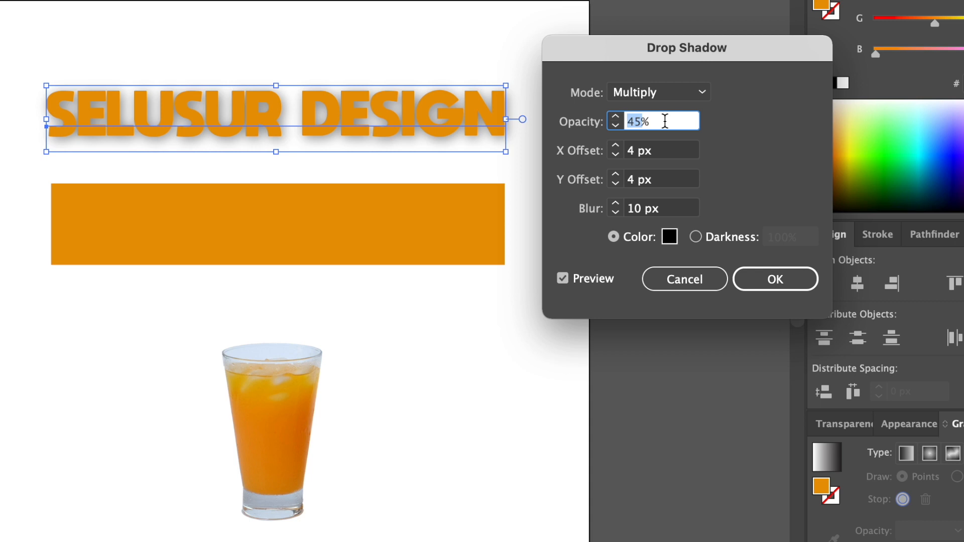
pyautogui.write('70')
# Lower the drop shadow's X offset to -31 px
pyautogui.click(688, 151)
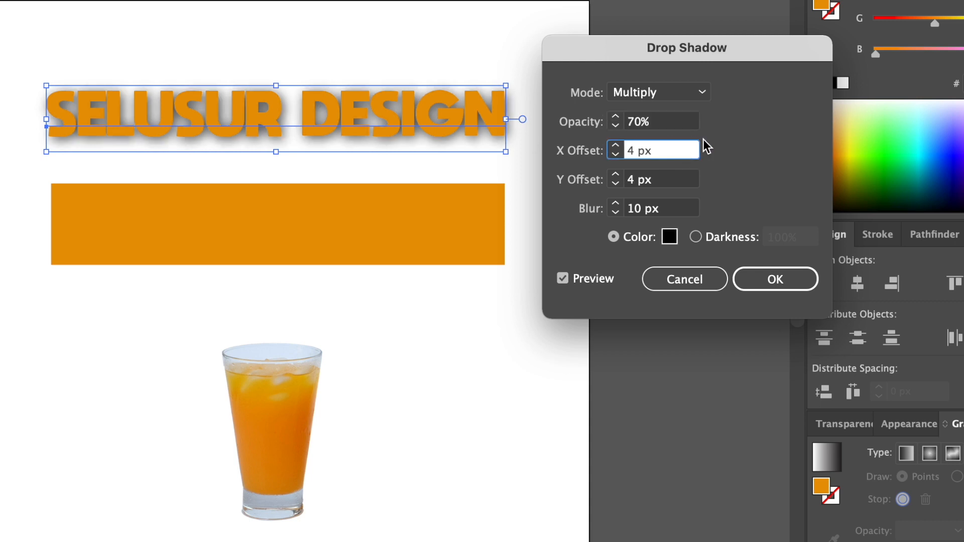
pyautogui.moveTo(668, 56); pyautogui.dragTo(692, 50)
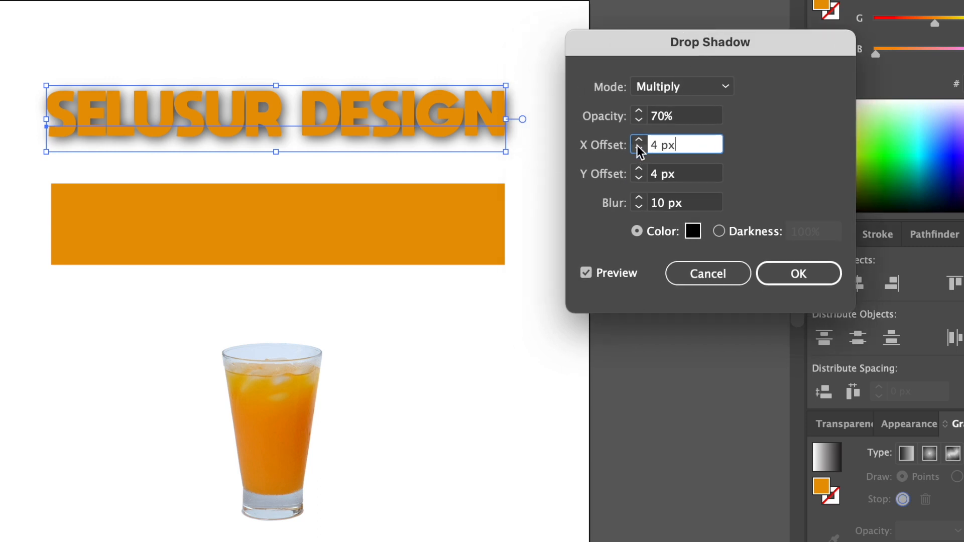
pyautogui.click(638, 151)
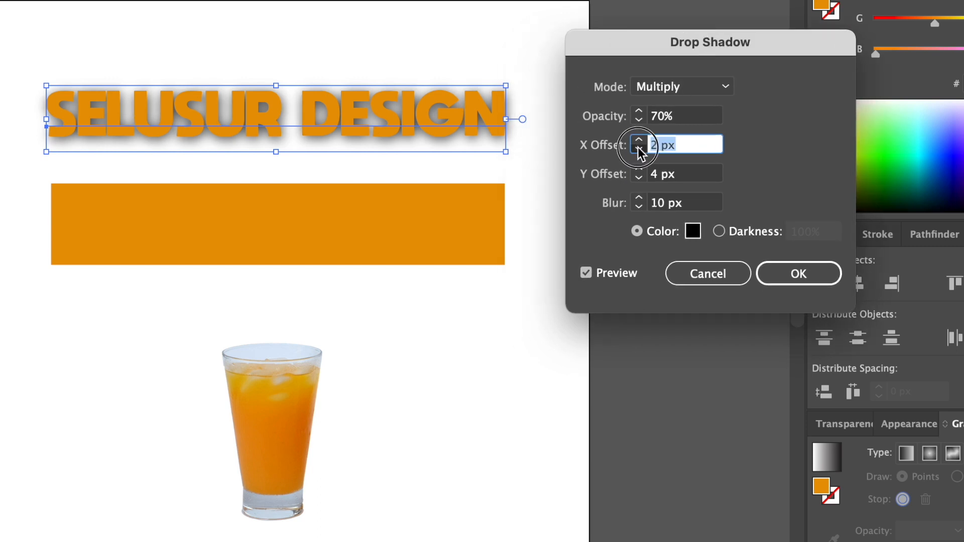
pyautogui.click(638, 151)
pyautogui.click(639, 150)
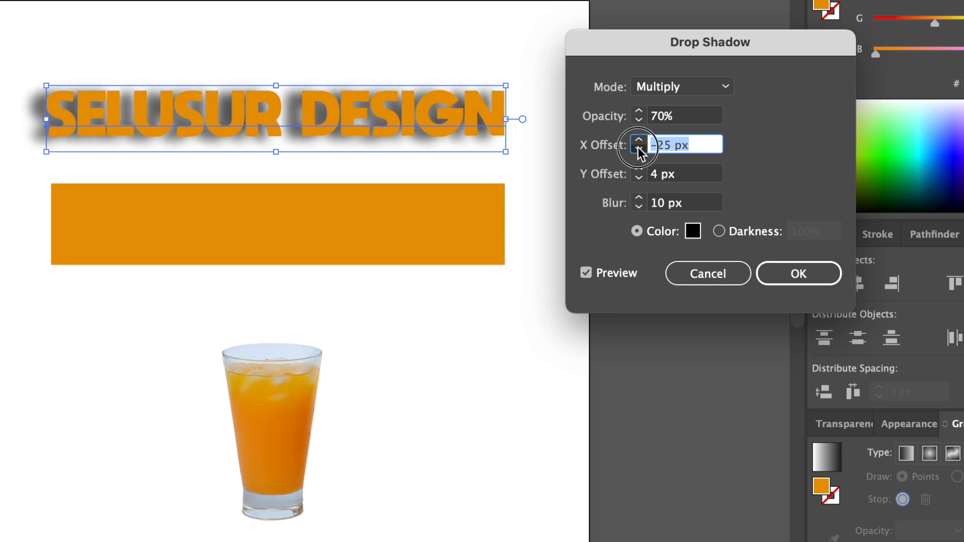
pyautogui.click(638, 150)
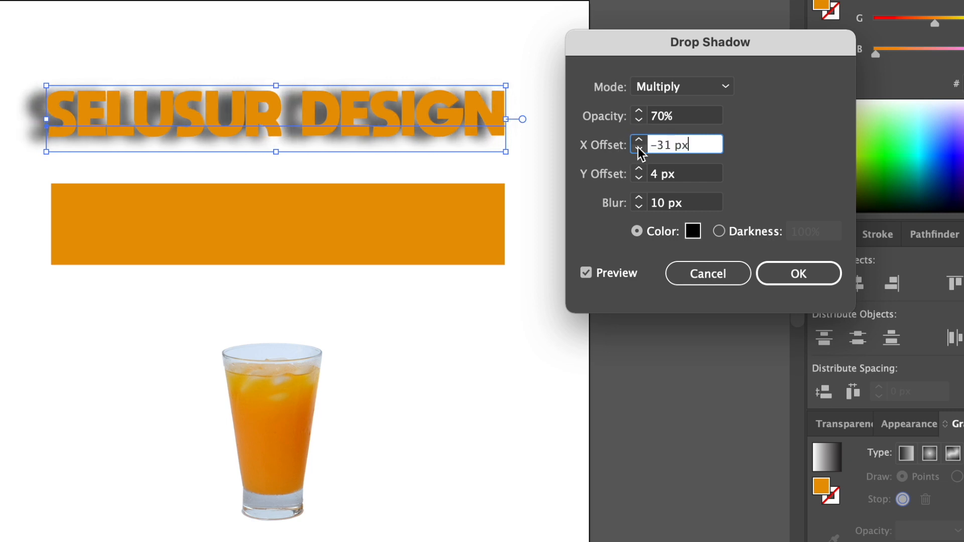
# Adjust the drop shadow's Y offset to 20 px
pyautogui.click(638, 178)
pyautogui.click(638, 179)
pyautogui.click(637, 179)
pyautogui.click(638, 179)
pyautogui.click(638, 179)
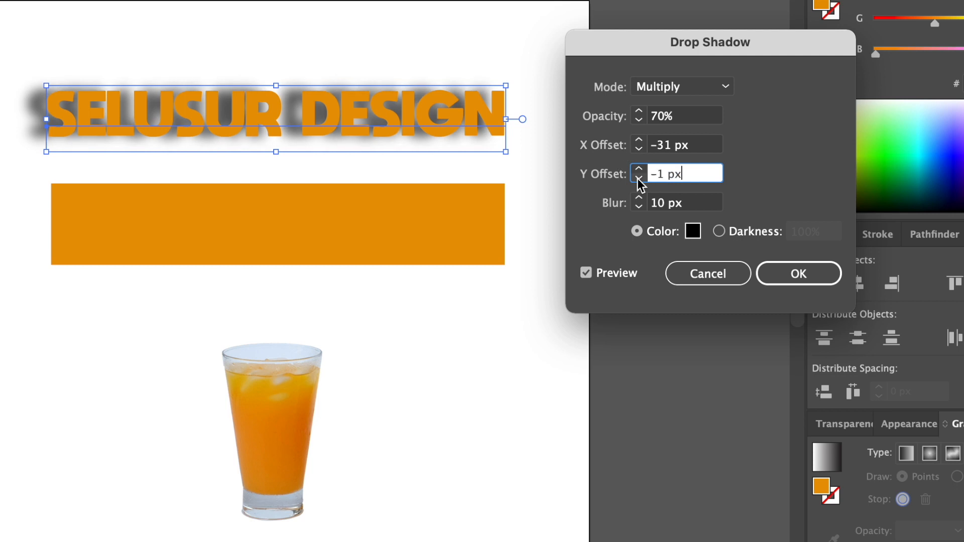
pyautogui.click(638, 168)
pyautogui.click(639, 168)
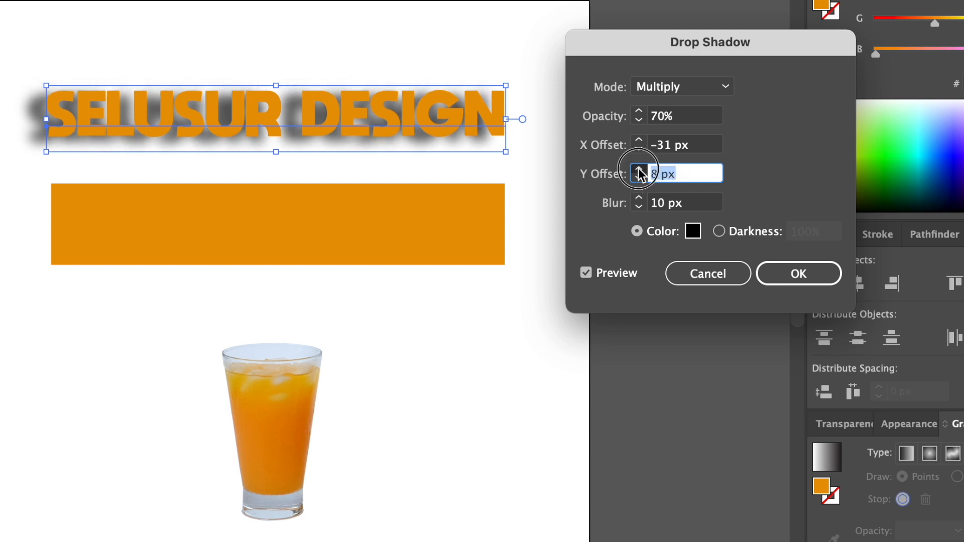
pyautogui.click(638, 169)
pyautogui.click(638, 169)
pyautogui.click(638, 169)
pyautogui.click(638, 170)
pyautogui.click(638, 170)
pyautogui.click(638, 170)
pyautogui.click(638, 169)
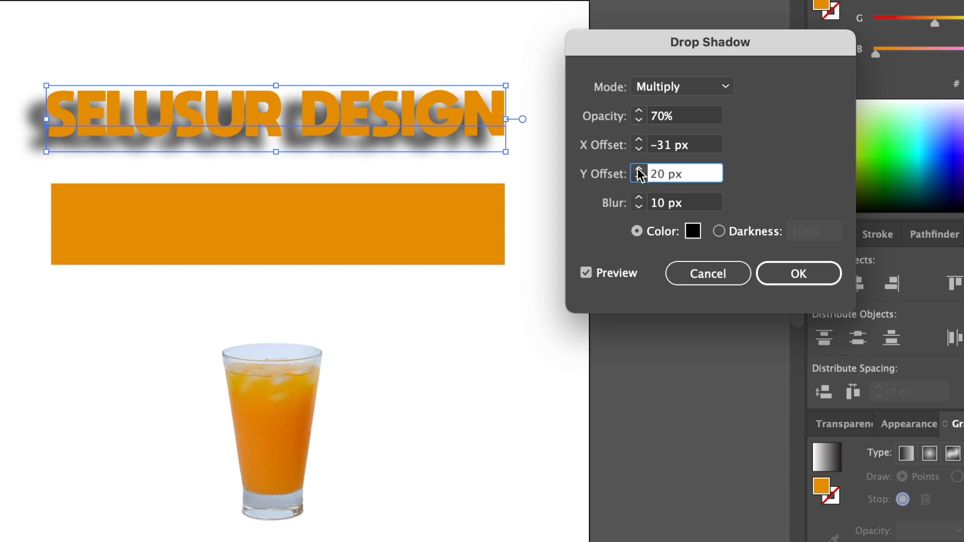
# Fine-tune the drop shadow's X offset to -30 px
pyautogui.click(639, 147)
pyautogui.click(638, 148)
pyautogui.click(638, 147)
pyautogui.click(639, 141)
pyautogui.click(639, 141)
pyautogui.click(639, 141)
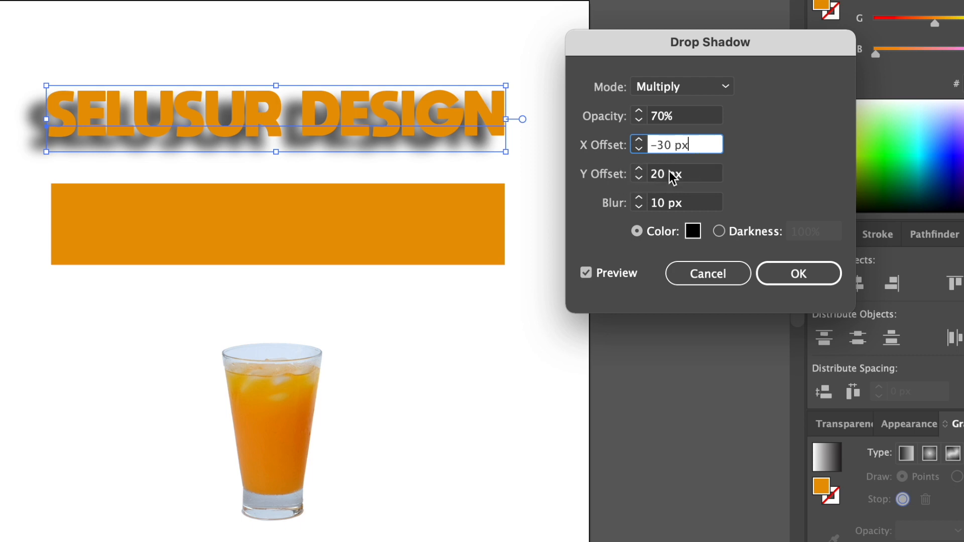
# Reduce the drop shadow's blur to 0 px to try a hard-edged shadow
pyautogui.click(637, 206)
pyautogui.click(637, 207)
pyautogui.click(638, 207)
pyautogui.click(638, 206)
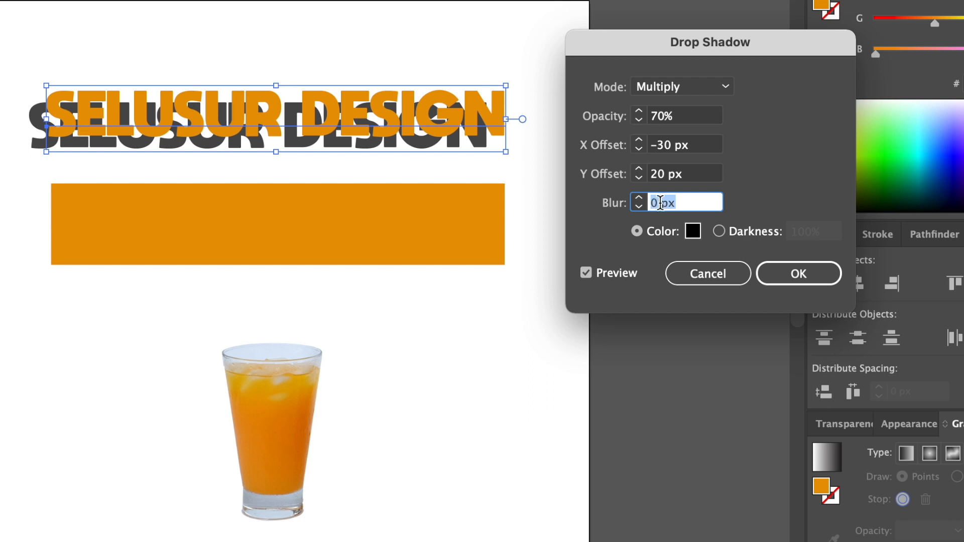
# Raise the drop shadow's blur to 16 px to try a softer shadow
pyautogui.click(640, 198)
pyautogui.click(640, 198)
pyautogui.click(640, 198)
pyautogui.click(640, 198)
pyautogui.click(640, 197)
pyautogui.click(640, 198)
pyautogui.click(640, 198)
pyautogui.click(640, 197)
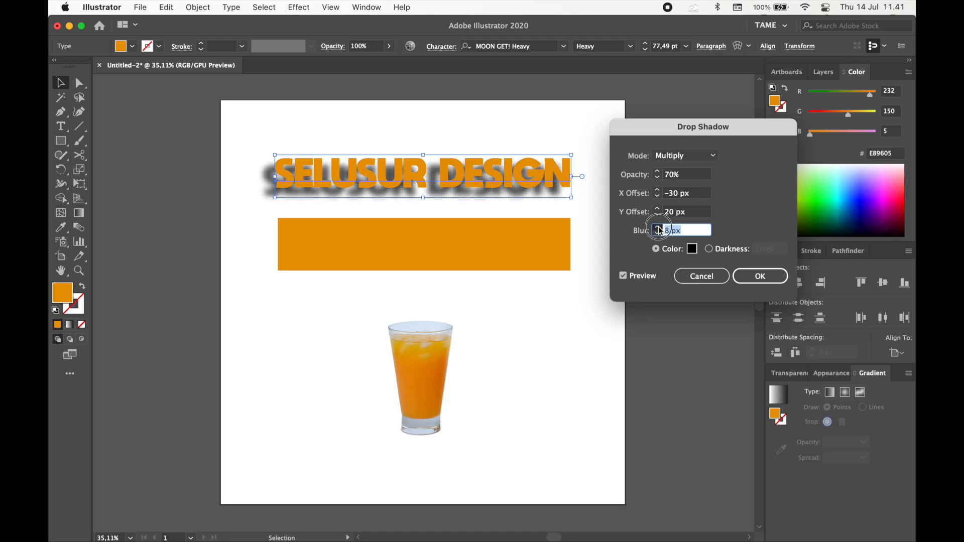
pyautogui.click(658, 227)
pyautogui.click(658, 227)
pyautogui.click(658, 227)
pyautogui.click(658, 227)
pyautogui.click(658, 228)
pyautogui.click(658, 227)
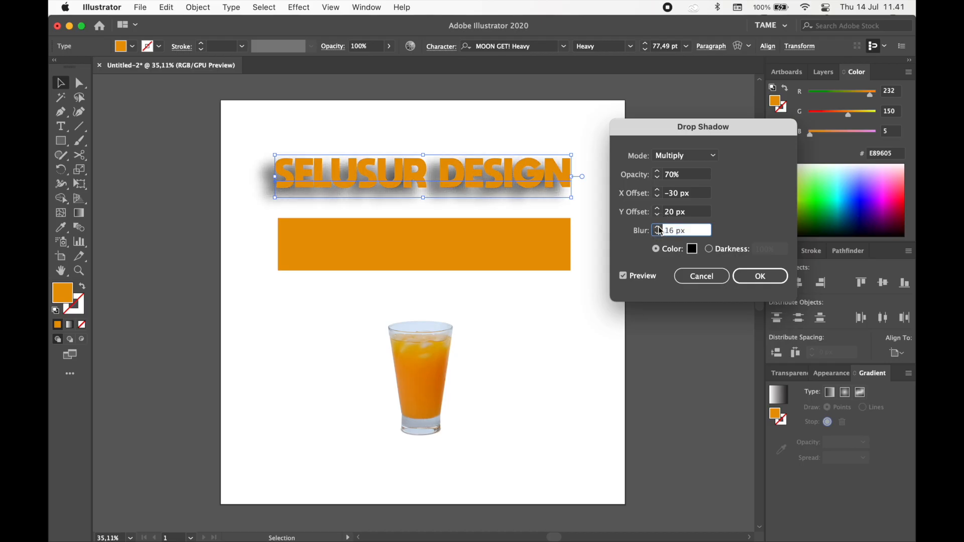
# Lower the drop shadow's blur to 3 px
pyautogui.click(659, 233)
pyautogui.click(658, 233)
pyautogui.click(658, 232)
pyautogui.click(659, 233)
pyautogui.click(658, 233)
pyautogui.click(659, 233)
pyautogui.click(658, 233)
pyautogui.click(659, 233)
pyautogui.click(658, 232)
pyautogui.click(658, 233)
pyautogui.click(658, 233)
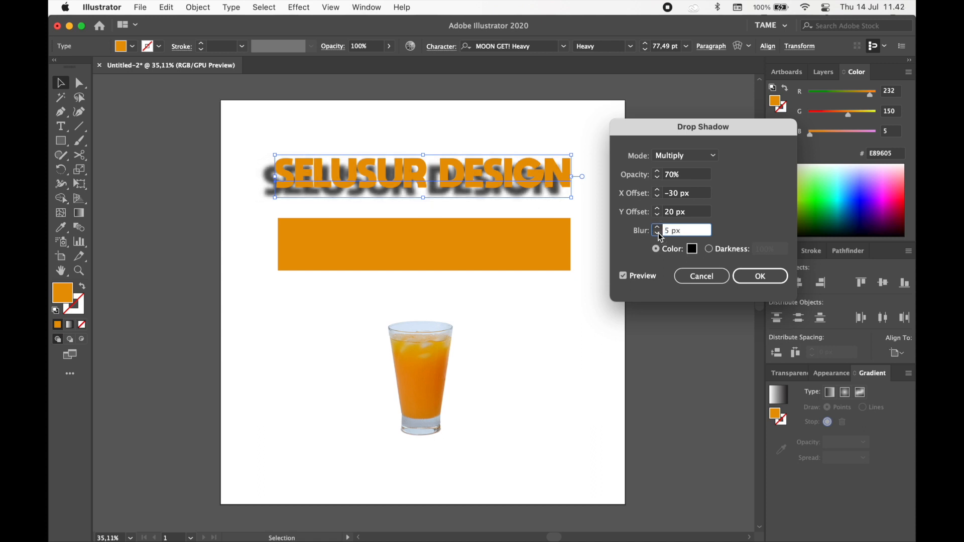
pyautogui.click(658, 233)
pyautogui.click(658, 232)
# Try a crimson drop shadow colour, #C10227, on the heading text
pyautogui.click(691, 249)
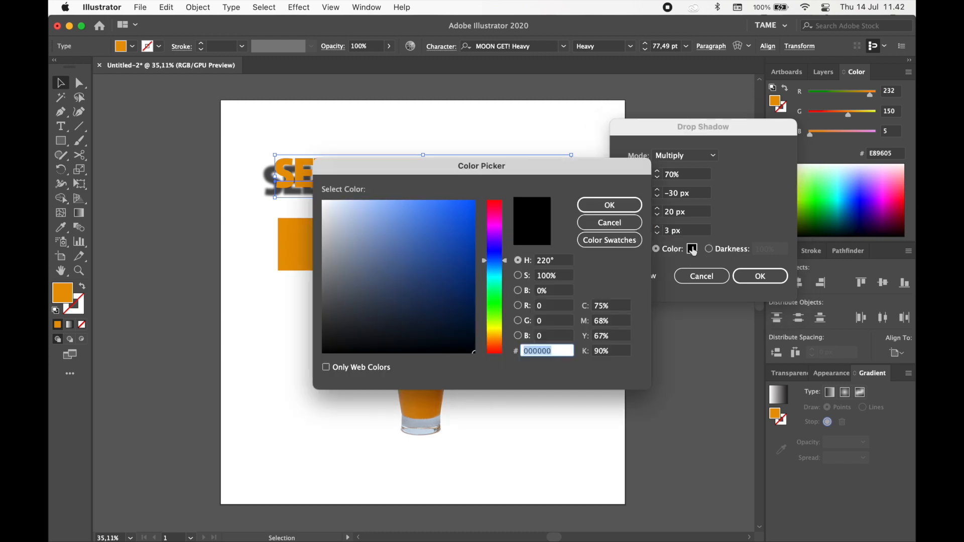
pyautogui.moveTo(501, 262); pyautogui.dragTo(495, 205)
pyautogui.click(468, 236)
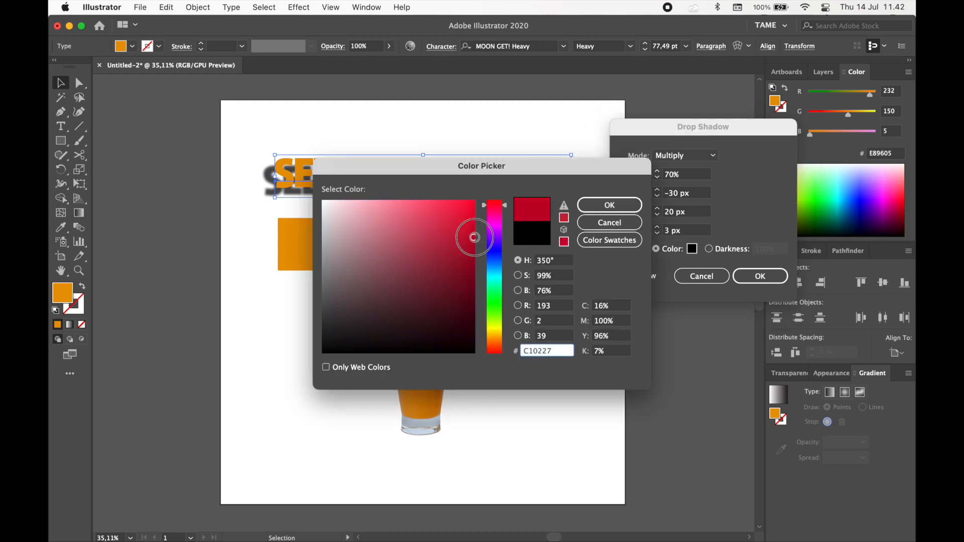
pyautogui.click(610, 205)
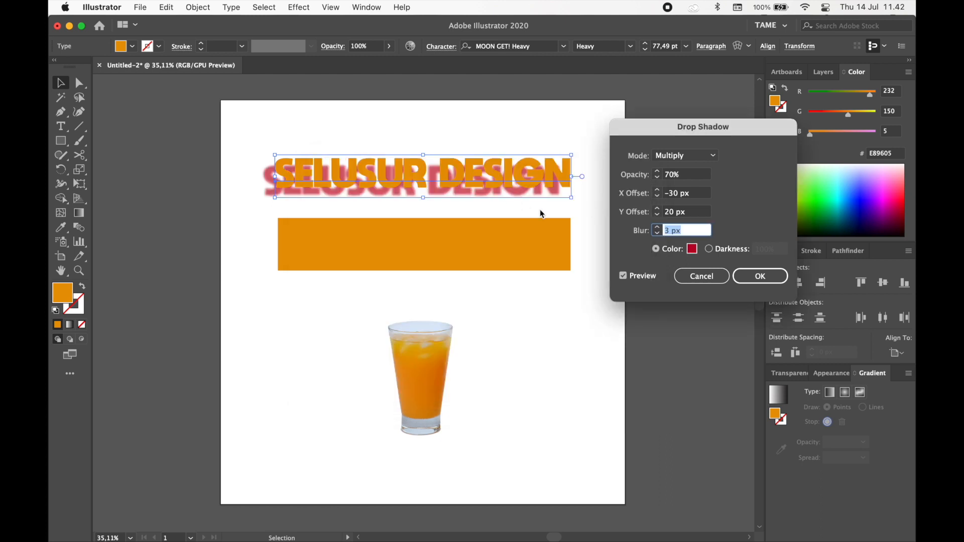
# Recolour the heading's drop shadow to dark brown, apply the effect and deselect the text
pyautogui.click(691, 249)
pyautogui.click(493, 342)
pyautogui.moveTo(472, 270); pyautogui.dragTo(467, 277)
pyautogui.click(613, 207)
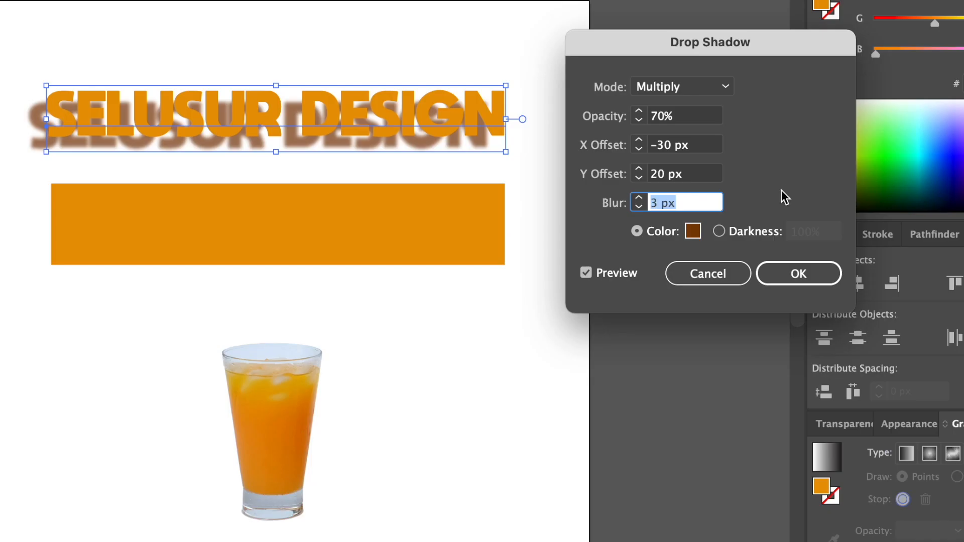
pyautogui.click(787, 270)
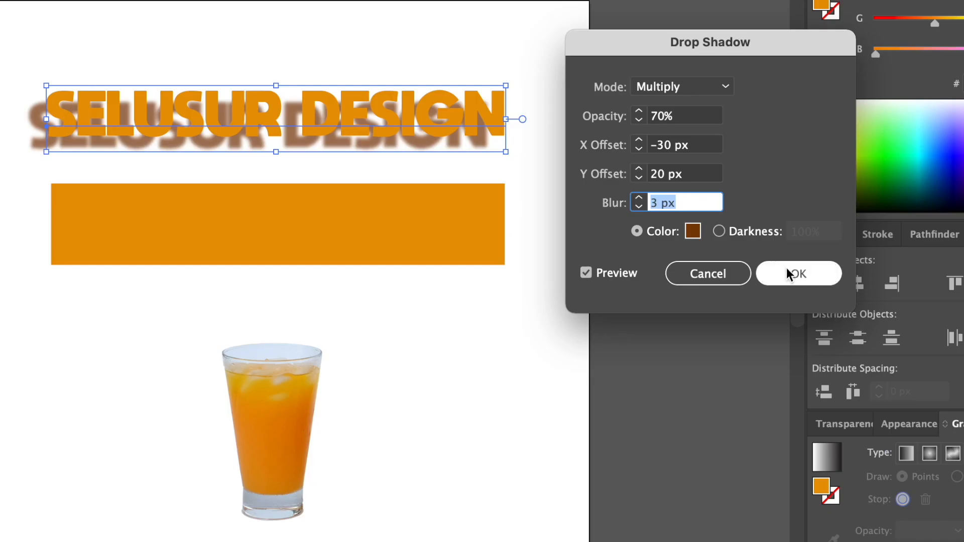
pyautogui.click(662, 185)
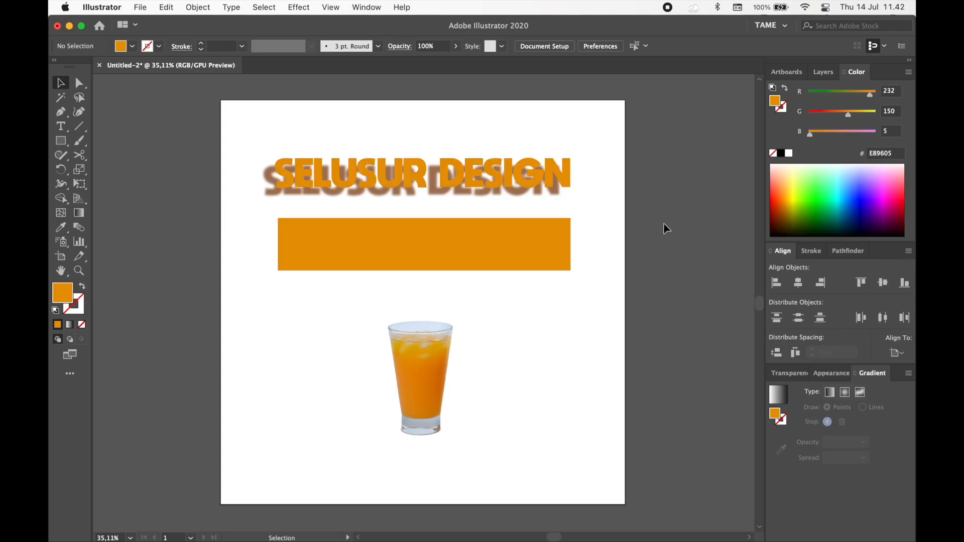
# Add a previewed Drop Shadow effect to the orange rectangle with an X offset of -20 px
pyautogui.click(540, 246)
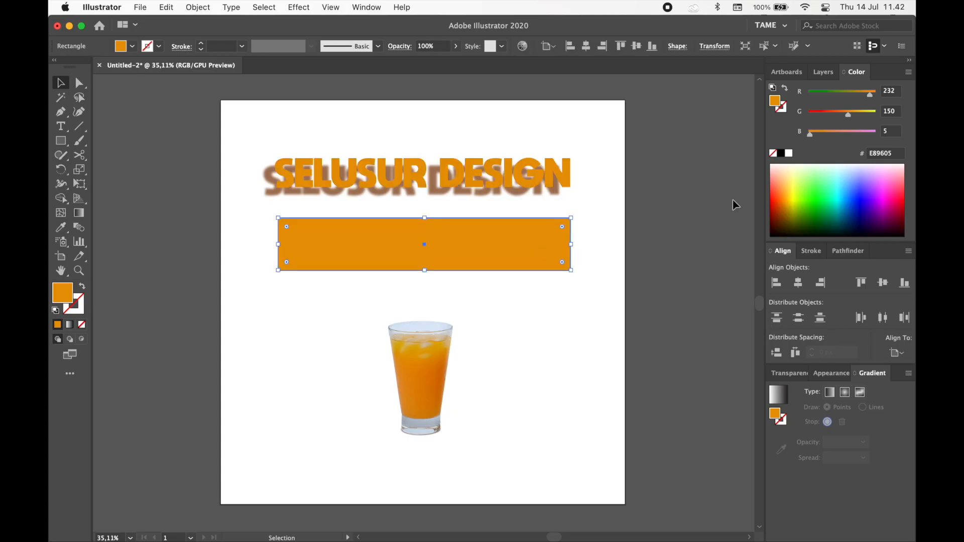
pyautogui.click(295, 7)
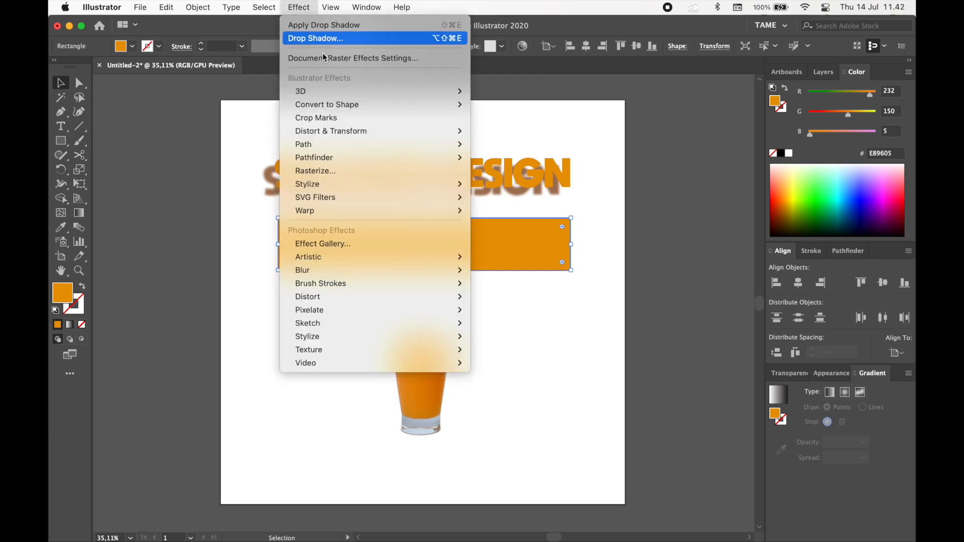
pyautogui.moveTo(437, 185)
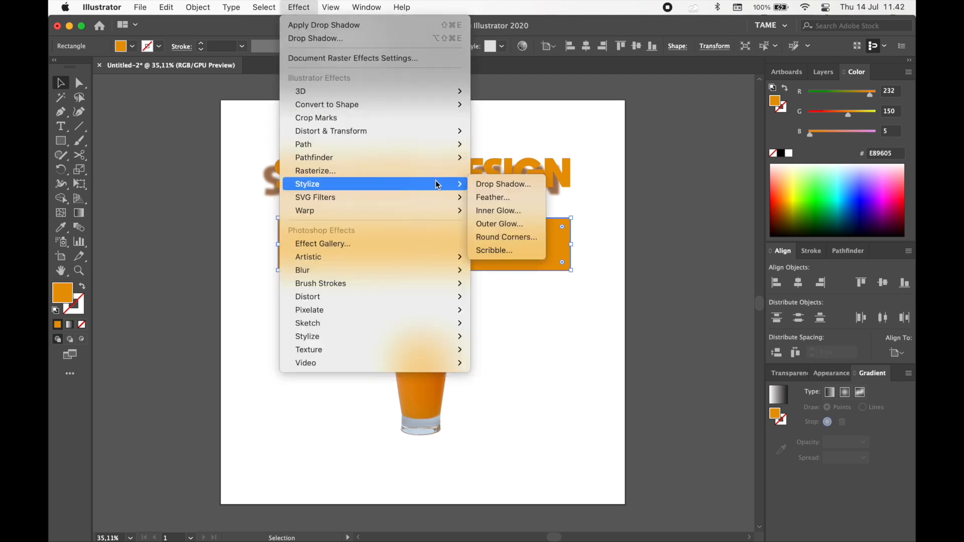
pyautogui.click(496, 184)
pyautogui.click(629, 277)
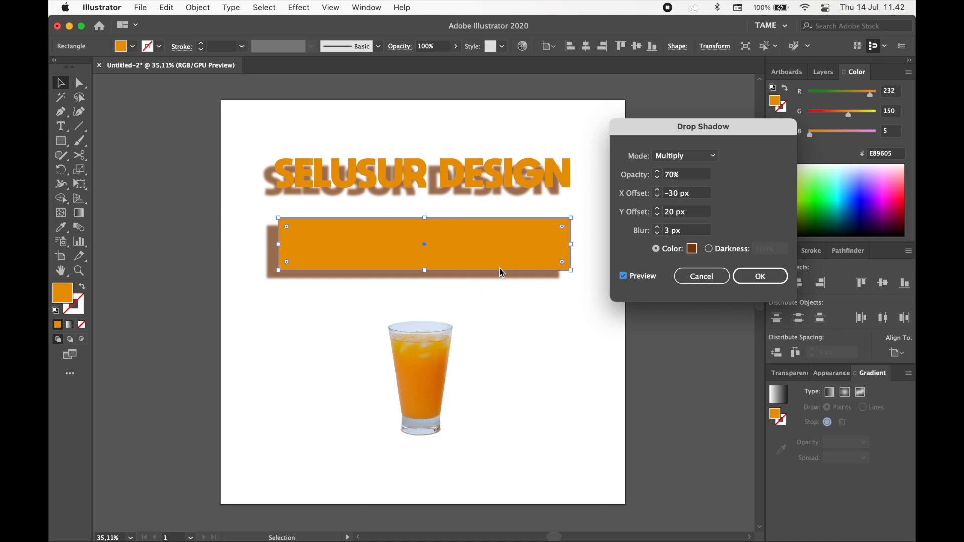
pyautogui.click(658, 192)
pyautogui.write('-20')
# Try Overlay and another blending mode for the rectangle's shadow, then return to Multiply
pyautogui.click(673, 155)
pyautogui.click(679, 216)
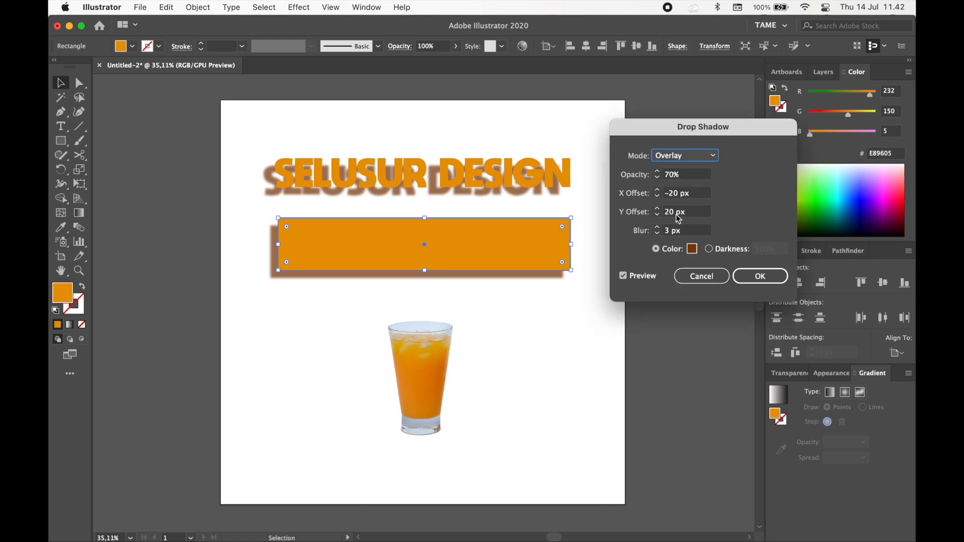
pyautogui.click(683, 155)
pyautogui.click(689, 297)
pyautogui.click(670, 156)
pyautogui.click(677, 186)
# Set the rectangle shadow's opacity to 15%
pyautogui.click(663, 174)
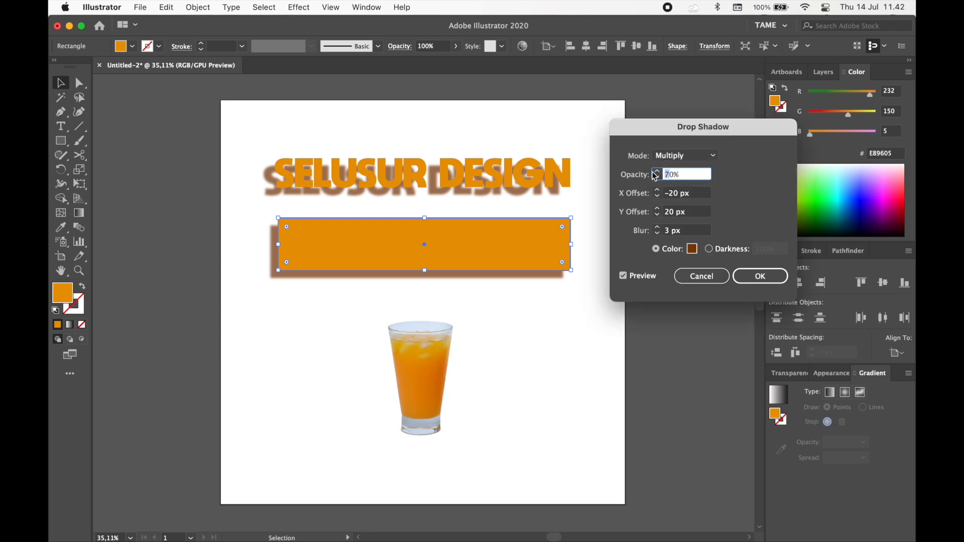
pyautogui.write('15')
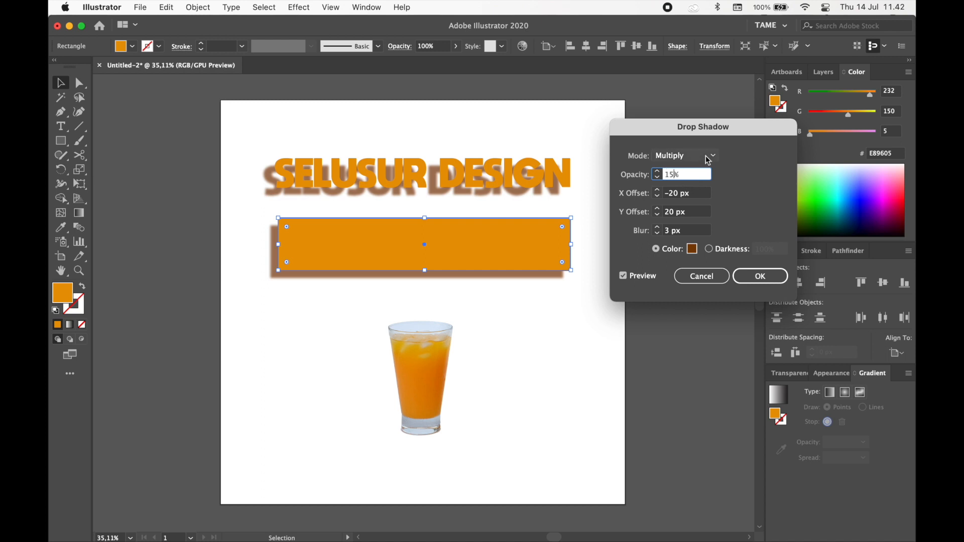
pyautogui.click(706, 195)
# Adjust the rectangle shadow to an X offset of -16 px, Y offset of 11 px and blur of 10 px, and apply it
pyautogui.click(655, 196)
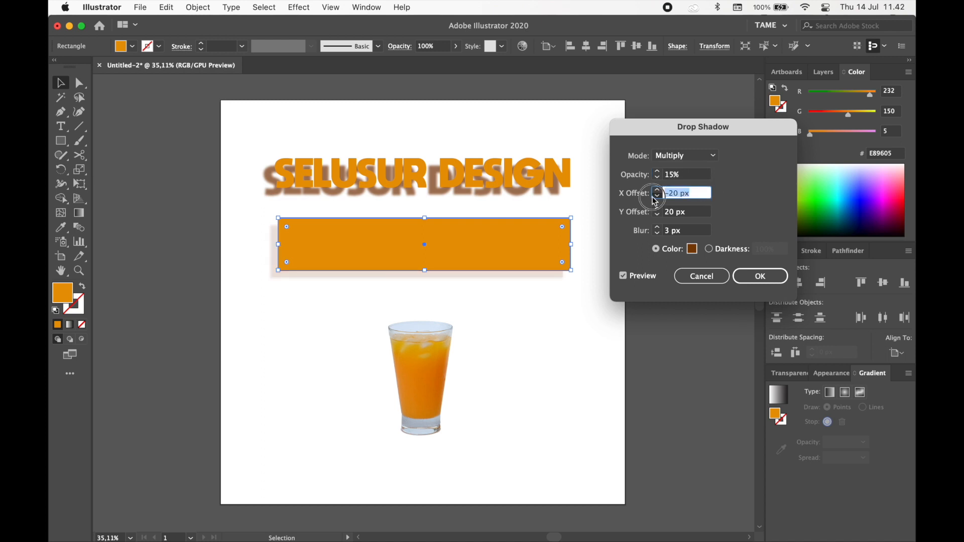
pyautogui.click(655, 195)
pyautogui.scroll(19, 655, 191)
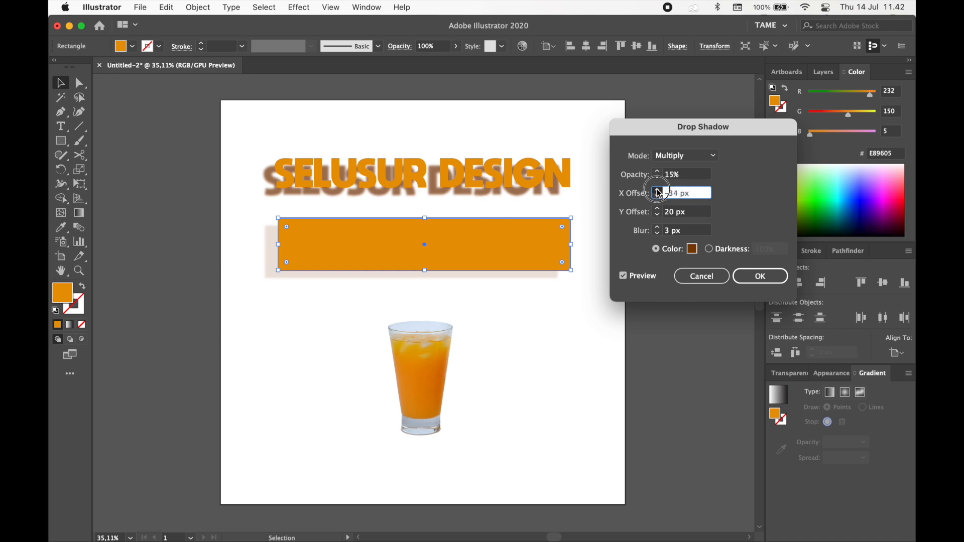
pyautogui.scroll(-9, 662, 220)
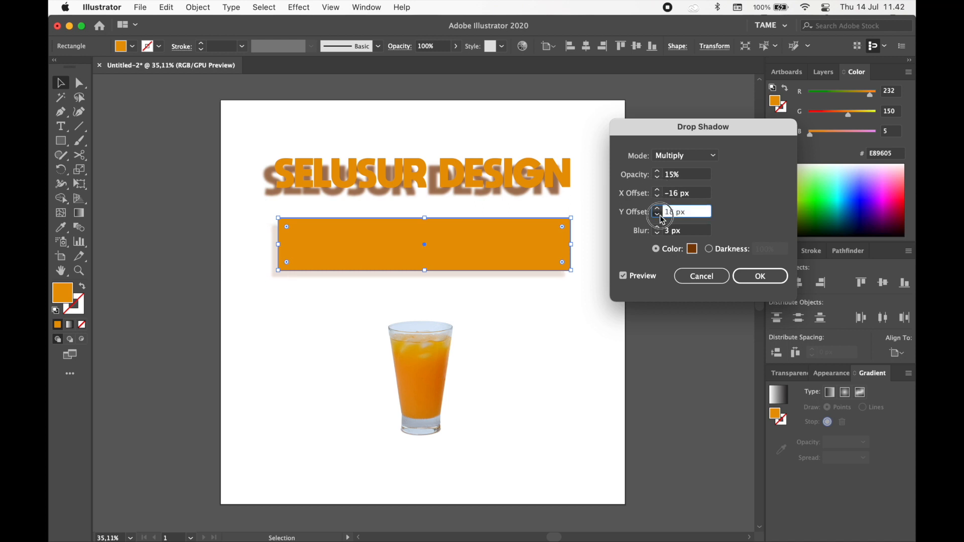
pyautogui.scroll(6, 656, 230)
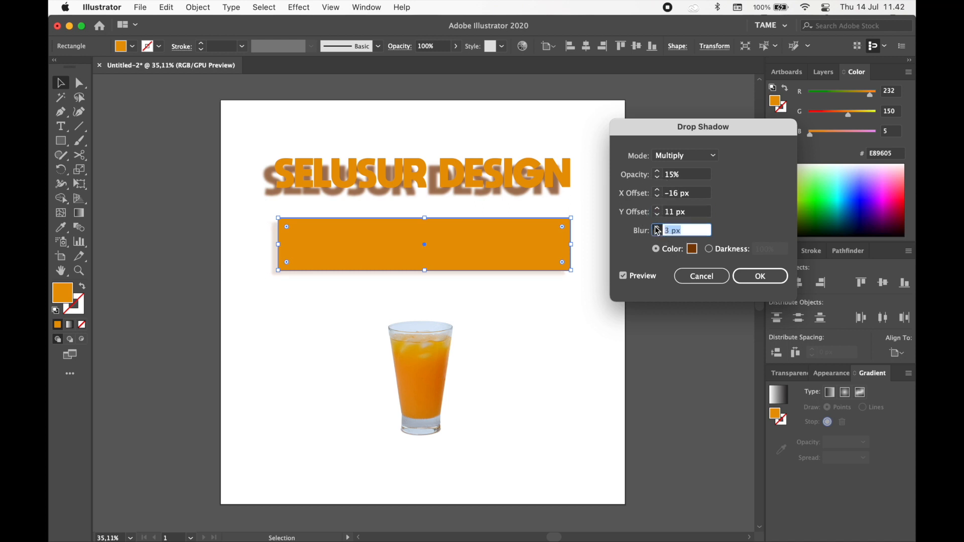
pyautogui.click(770, 276)
pyautogui.click(637, 281)
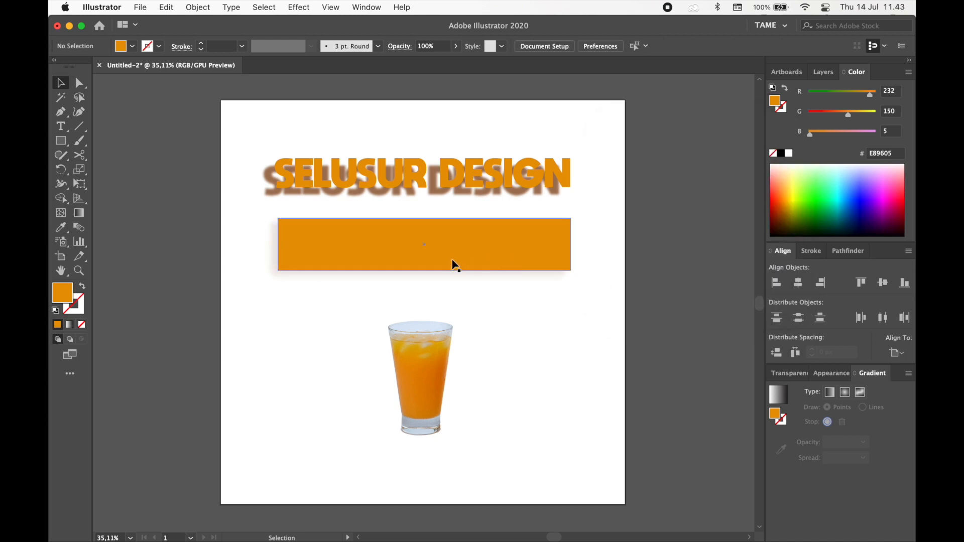
pyautogui.click(507, 312)
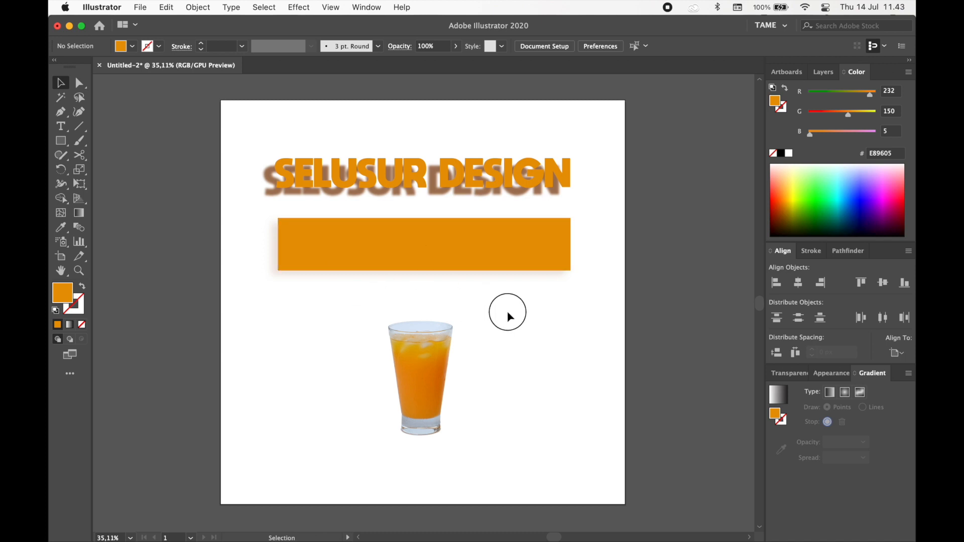
# Add a Drop Shadow effect to the juice glass image with 50% opacity and its preview enabled
pyautogui.click(436, 354)
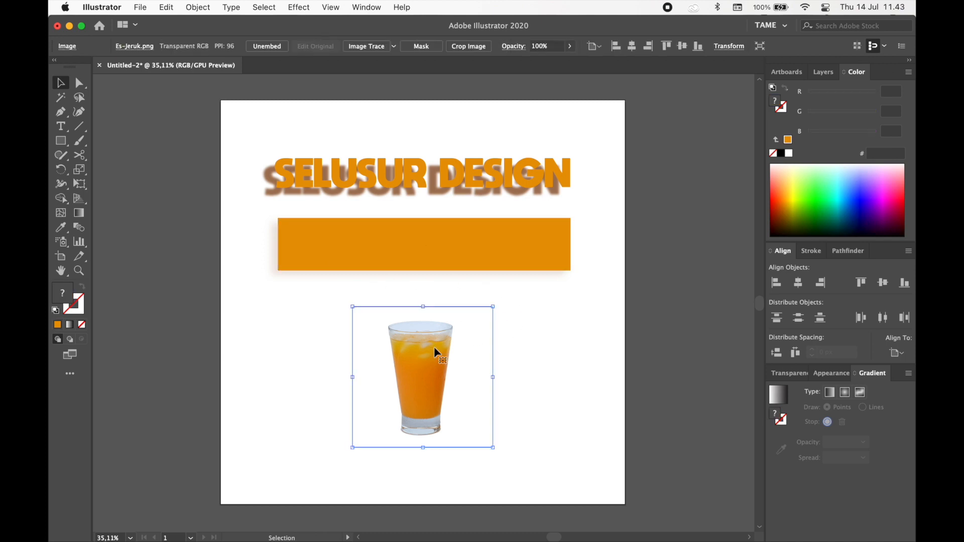
pyautogui.click(299, 7)
pyautogui.moveTo(369, 184)
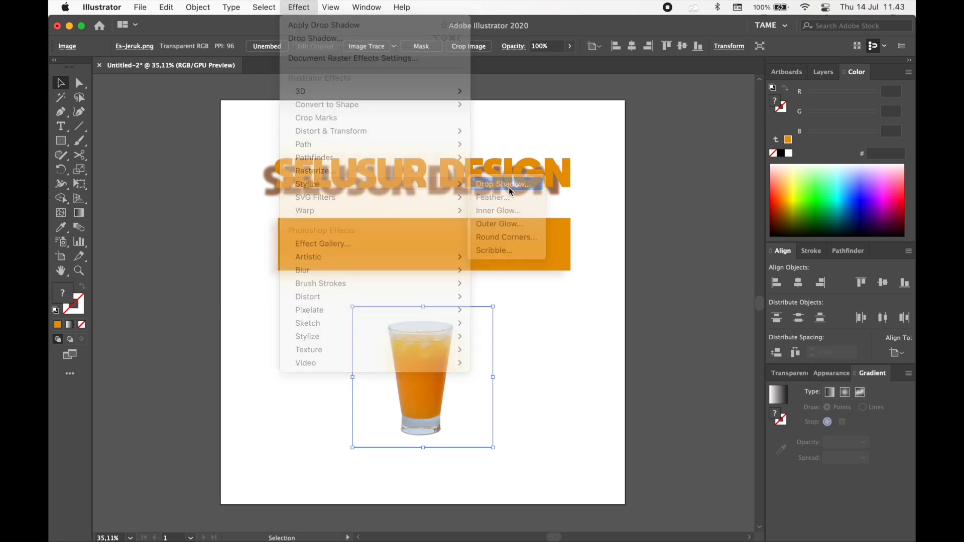
pyautogui.click(510, 190)
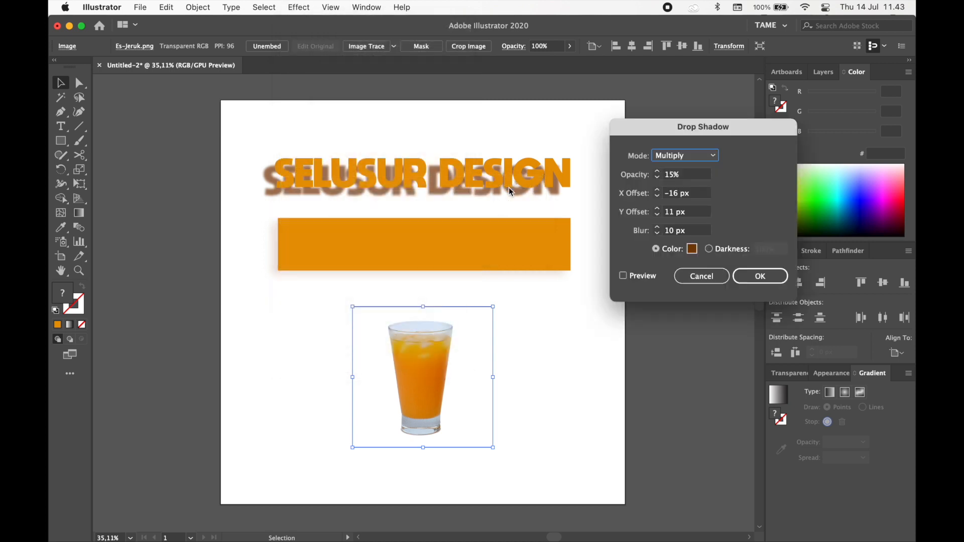
pyautogui.click(656, 173)
pyautogui.write('50')
pyautogui.click(684, 192)
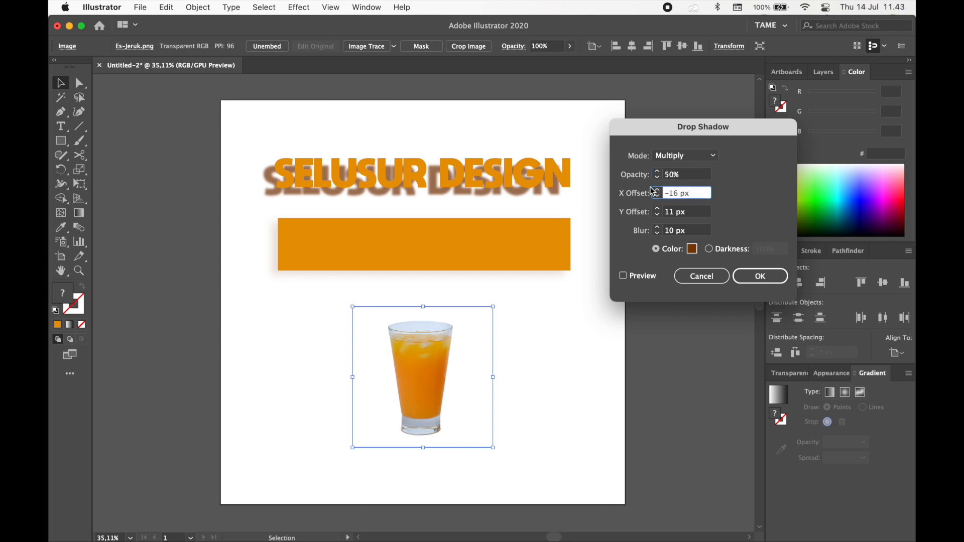
pyautogui.click(647, 276)
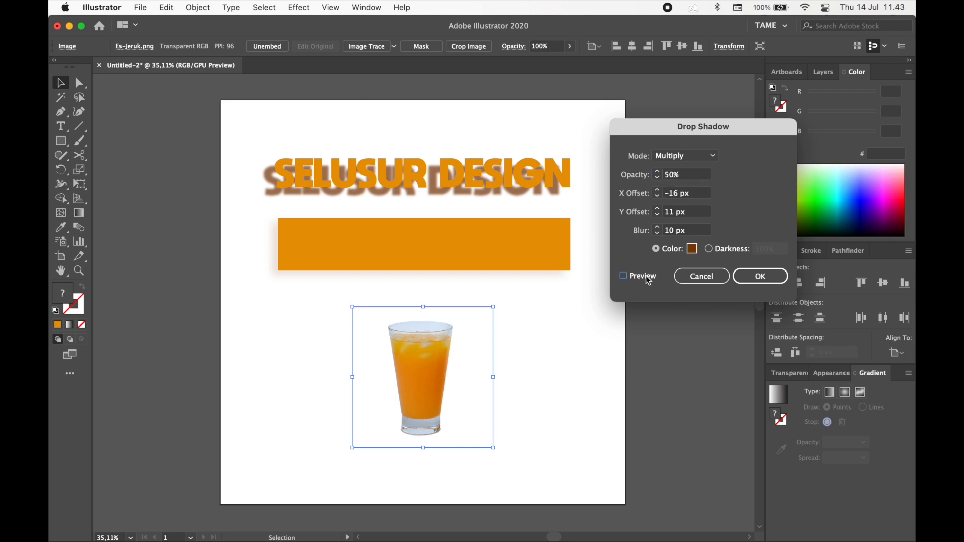
# Change the glass shadow's colour from brown to near-black
pyautogui.click(692, 248)
pyautogui.moveTo(468, 304); pyautogui.dragTo(476, 346)
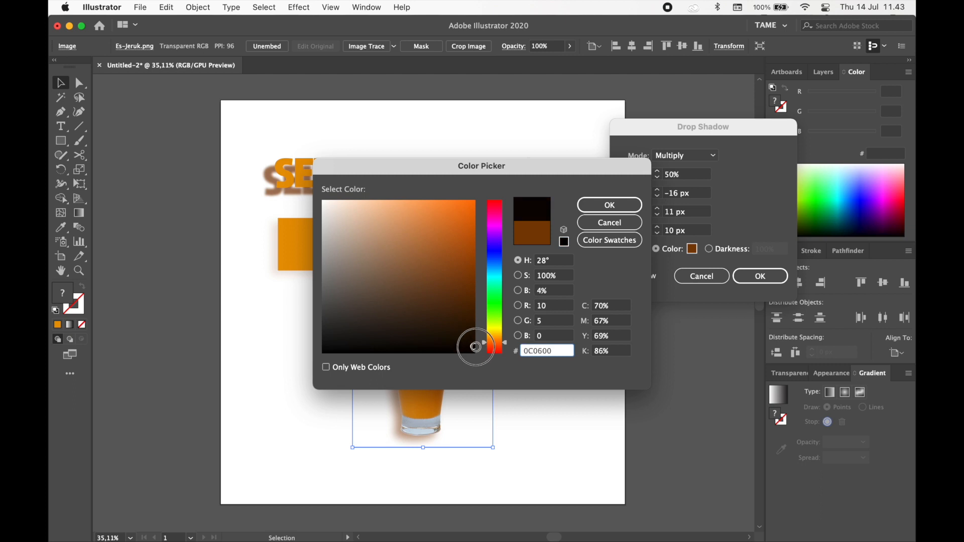
pyautogui.click(609, 206)
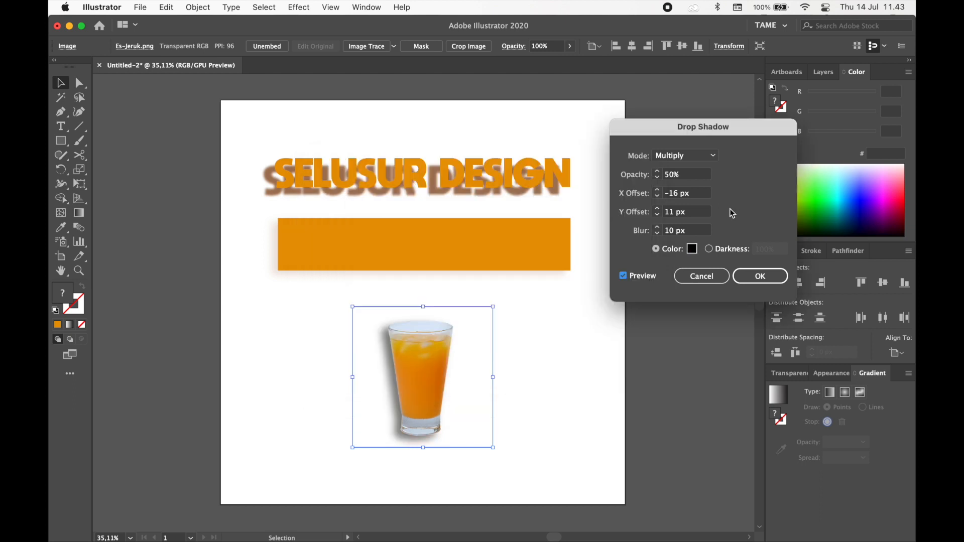
# Set the glass shadow's Y offset to 12 px, increase its blur slightly, and apply the effect
pyautogui.click(656, 215)
pyautogui.click(656, 215)
pyautogui.click(656, 211)
pyautogui.click(656, 211)
pyautogui.click(657, 211)
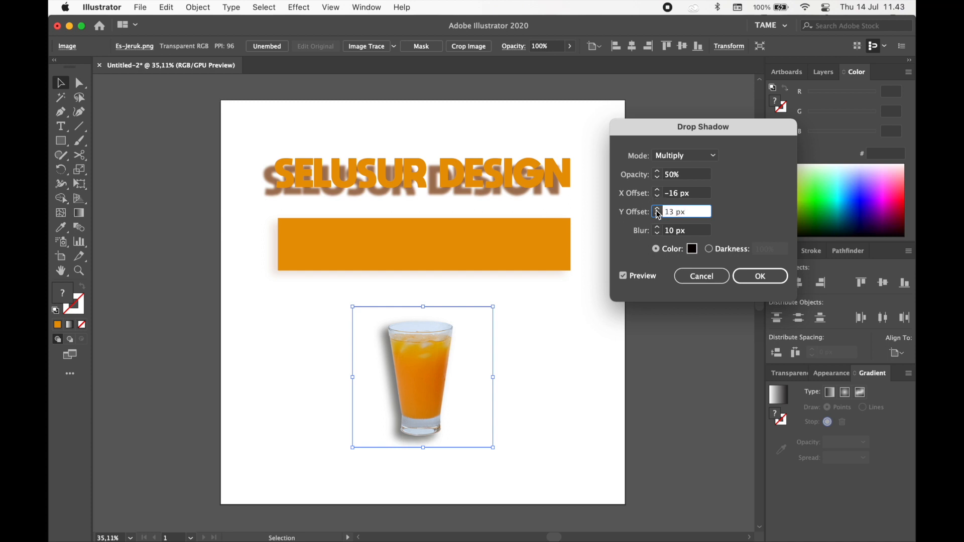
pyautogui.click(656, 232)
pyautogui.click(658, 225)
pyautogui.click(658, 226)
pyautogui.click(657, 226)
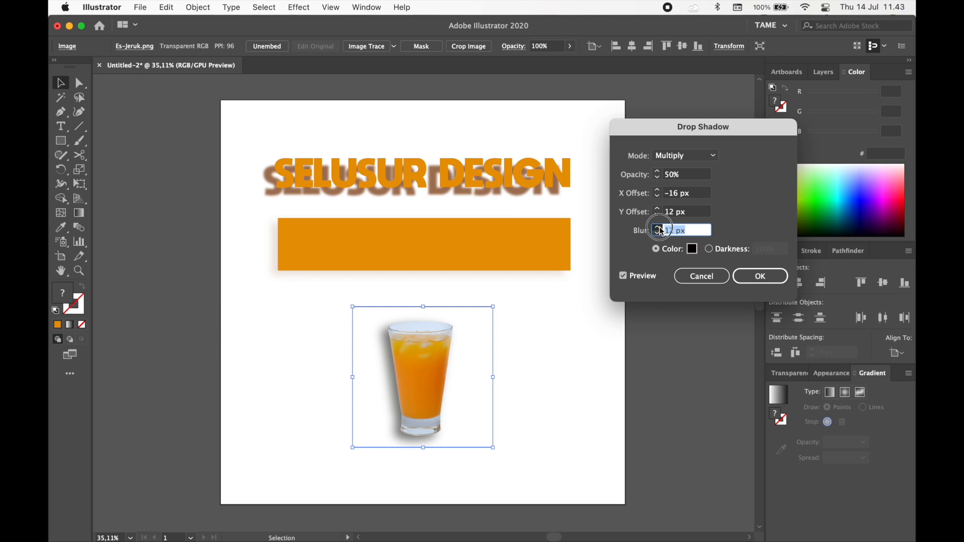
pyautogui.click(752, 275)
pyautogui.click(710, 286)
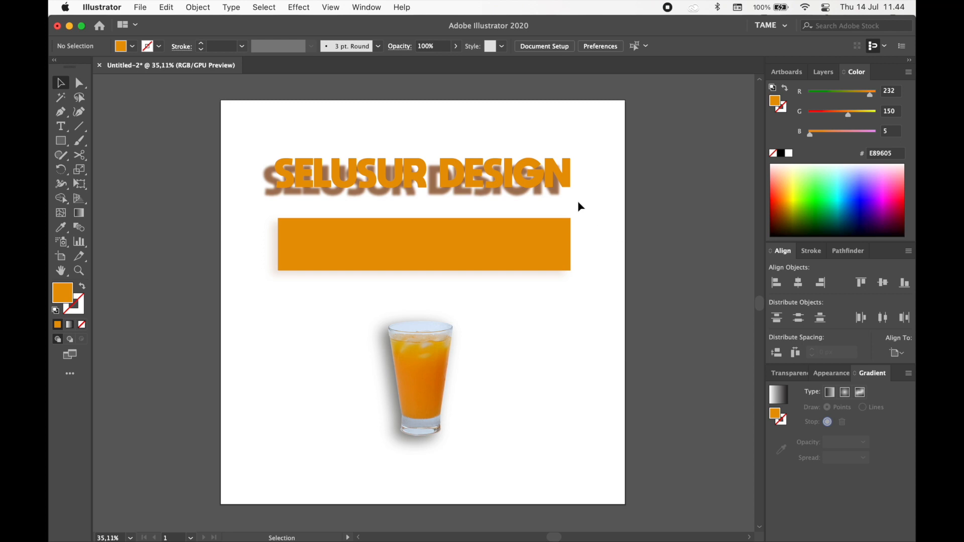
# Examine where Drop Shadow is found among the Stylize effects for the heading text, without applying anything
pyautogui.click(524, 189)
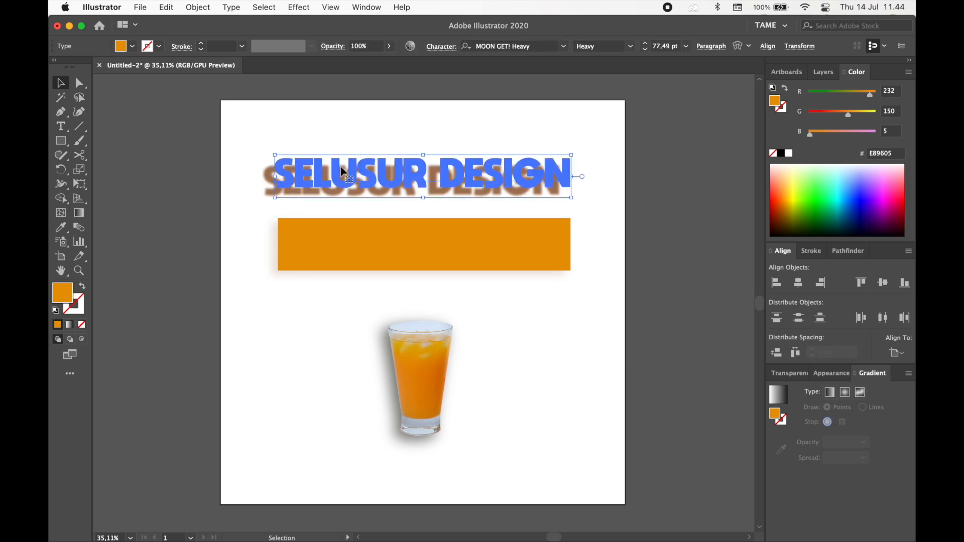
pyautogui.click(347, 127)
pyautogui.click(376, 183)
pyautogui.click(297, 10)
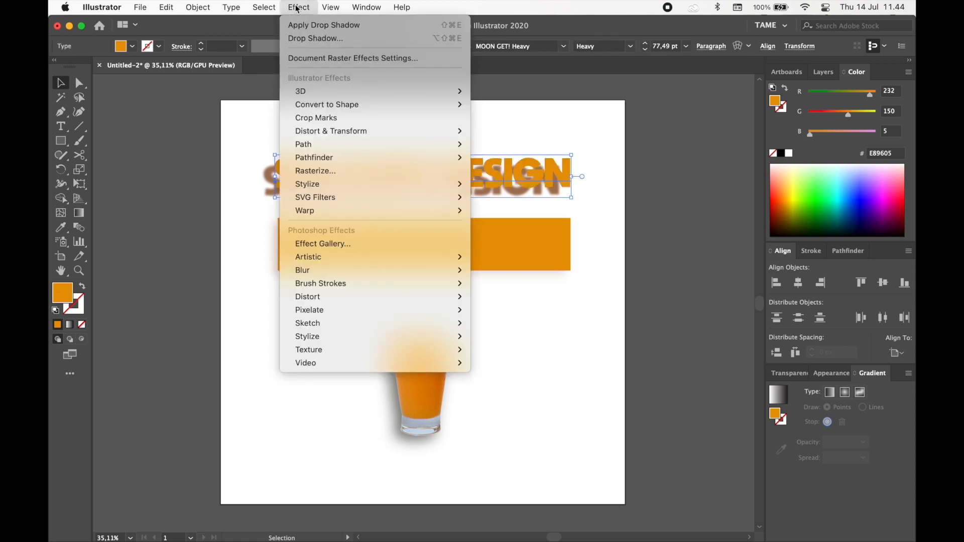
pyautogui.moveTo(387, 185)
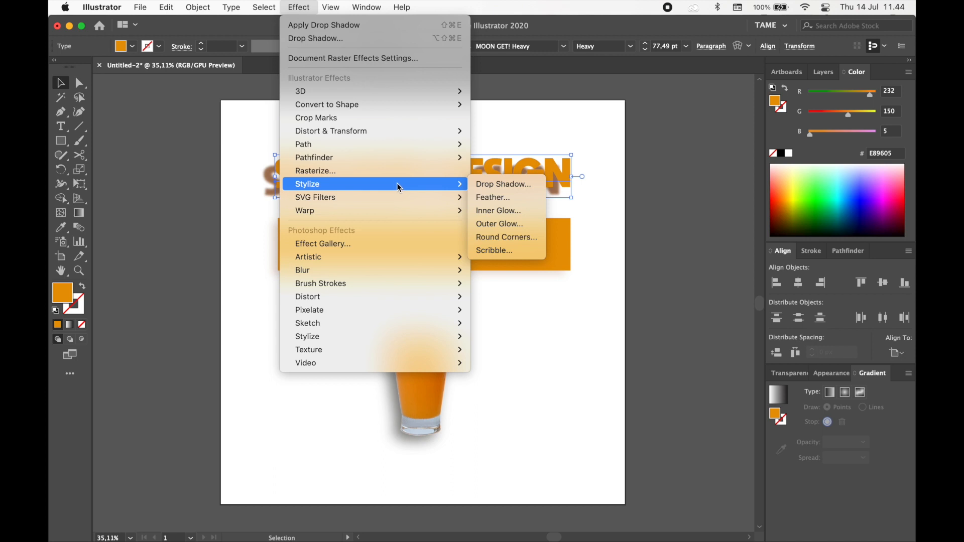
pyautogui.click(555, 131)
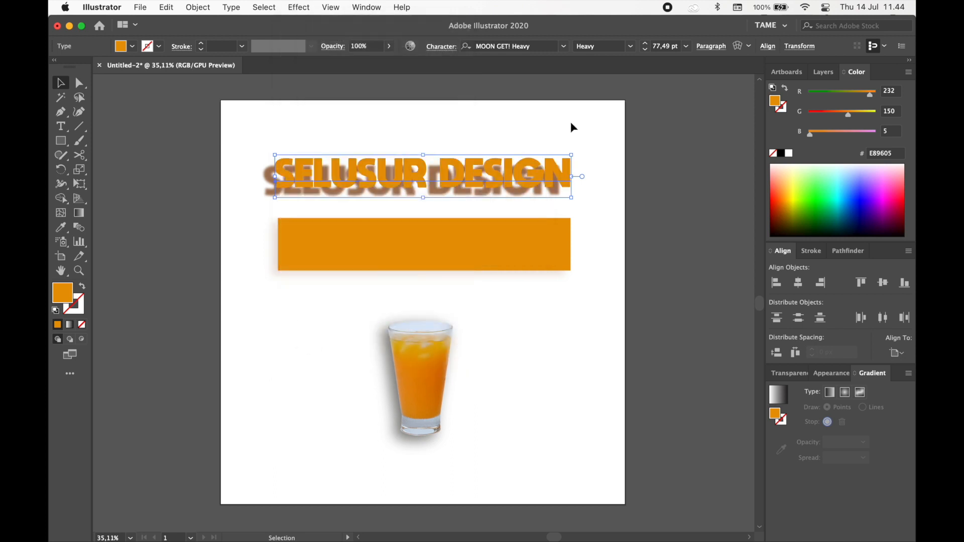
pyautogui.click(562, 136)
pyautogui.click(551, 188)
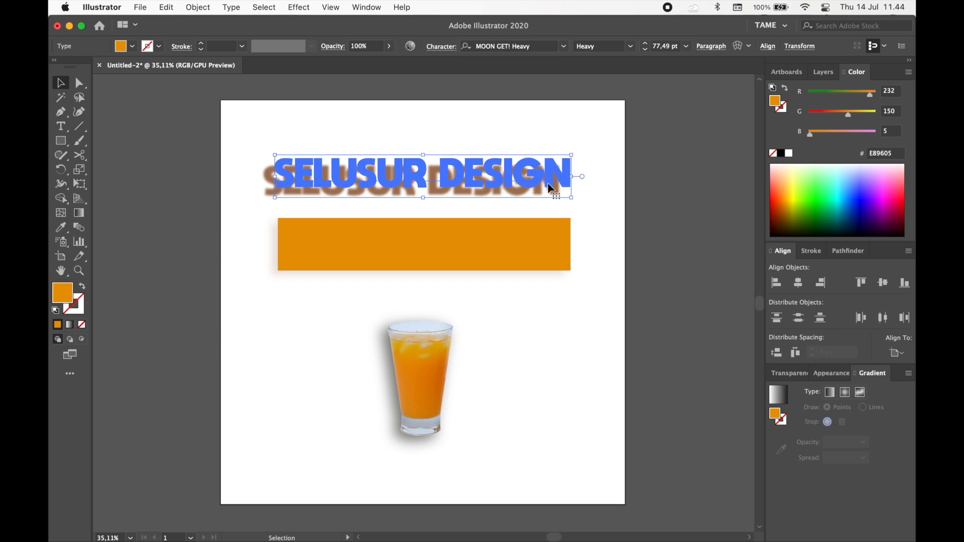
pyautogui.click(607, 179)
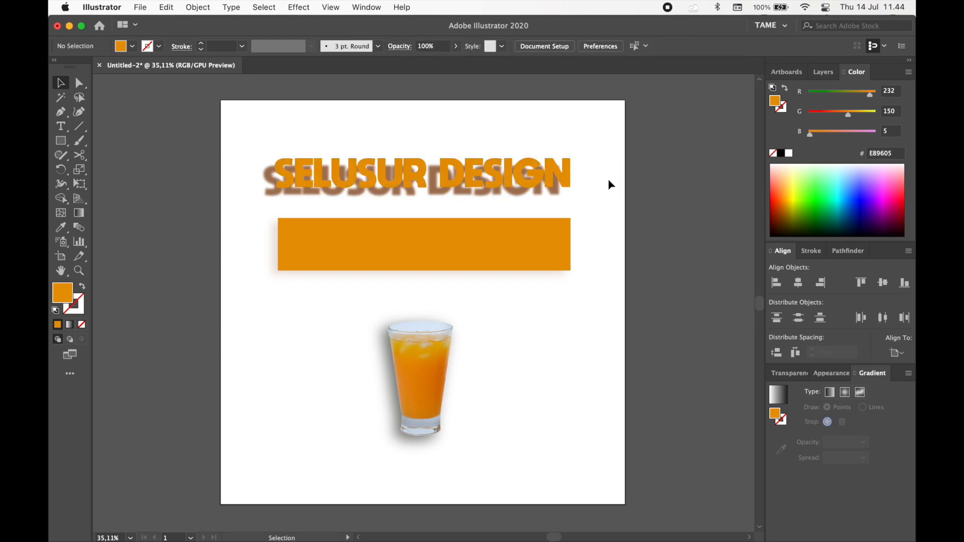
pyautogui.click(507, 174)
pyautogui.click(296, 7)
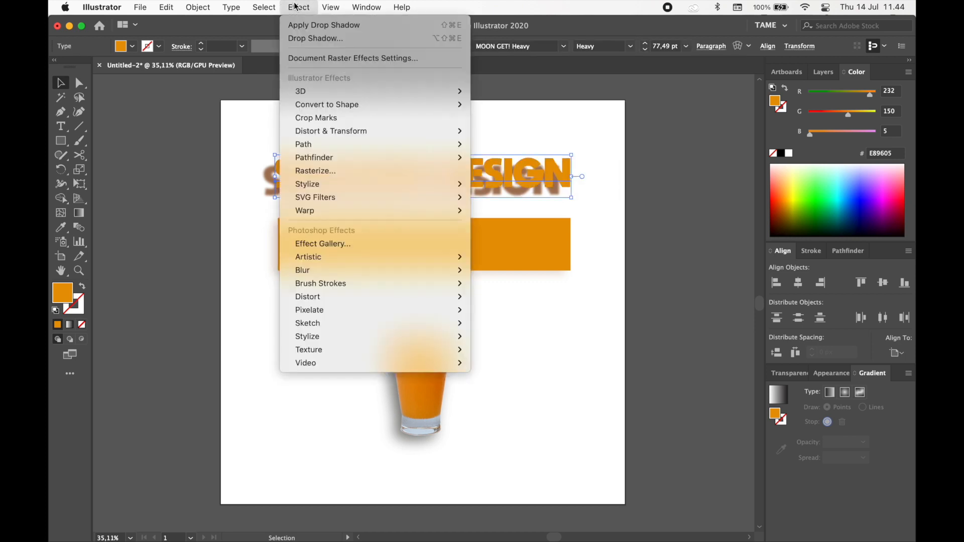
pyautogui.moveTo(354, 182)
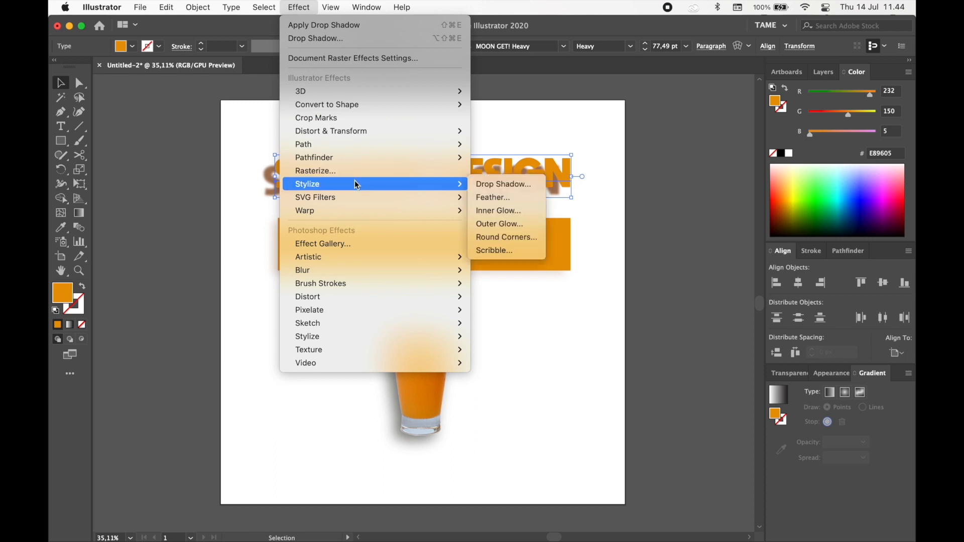
pyautogui.click(497, 184)
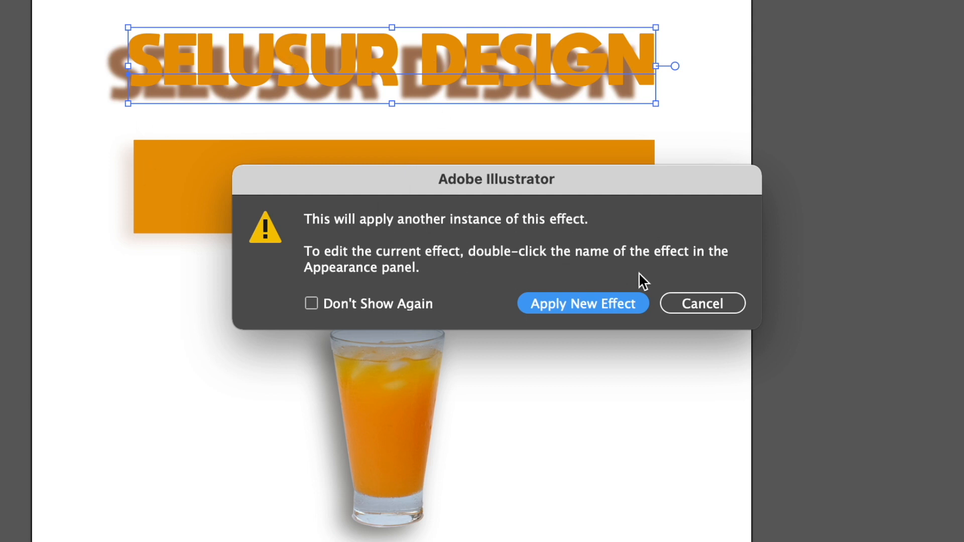
pyautogui.click(690, 300)
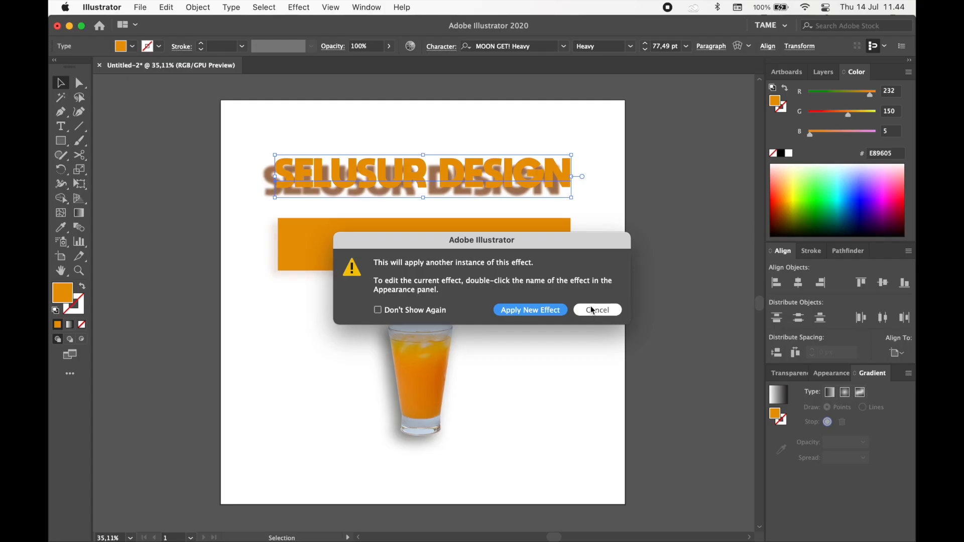
# Select the heading text and show its appearance attributes, checking where the Appearance panel is enabled
pyautogui.click(515, 171)
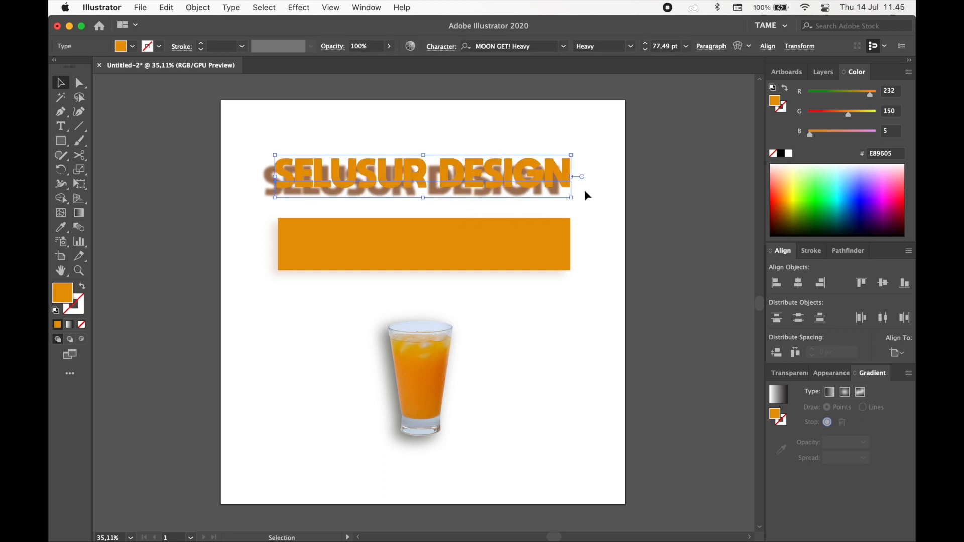
pyautogui.click(617, 239)
pyautogui.click(549, 194)
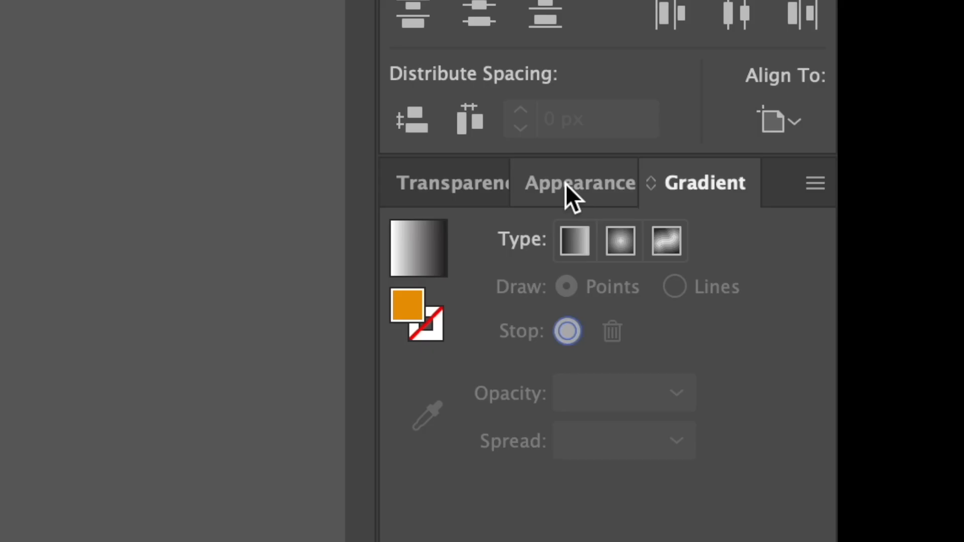
pyautogui.click(822, 374)
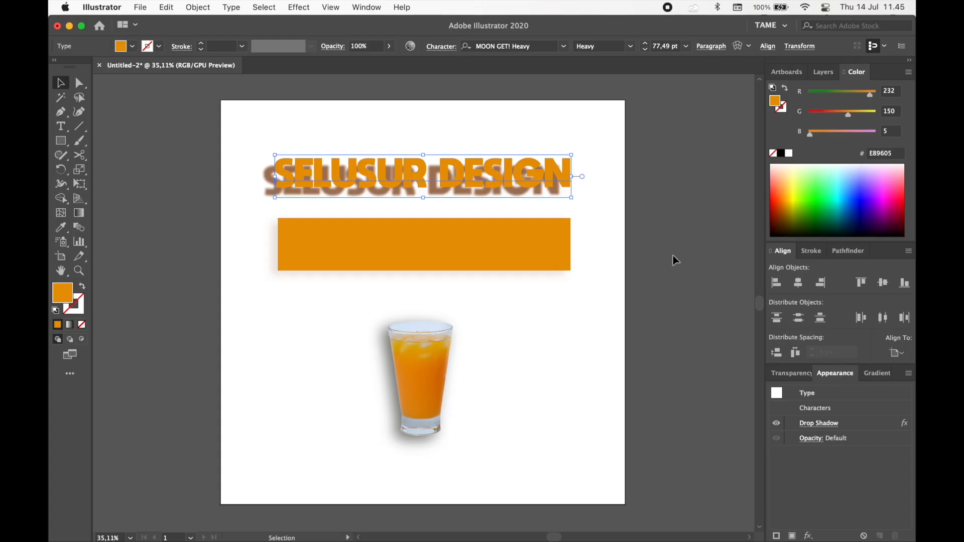
pyautogui.click(366, 7)
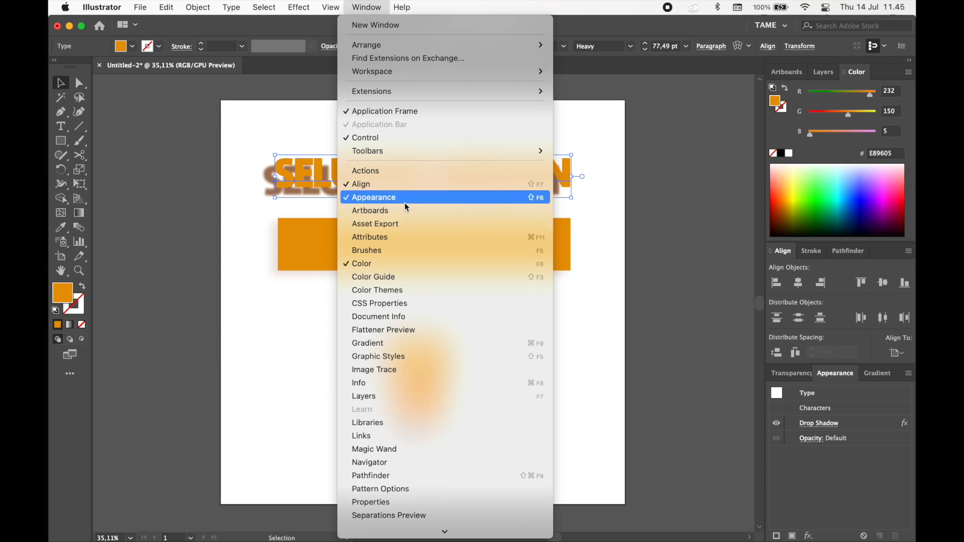
pyautogui.click(642, 225)
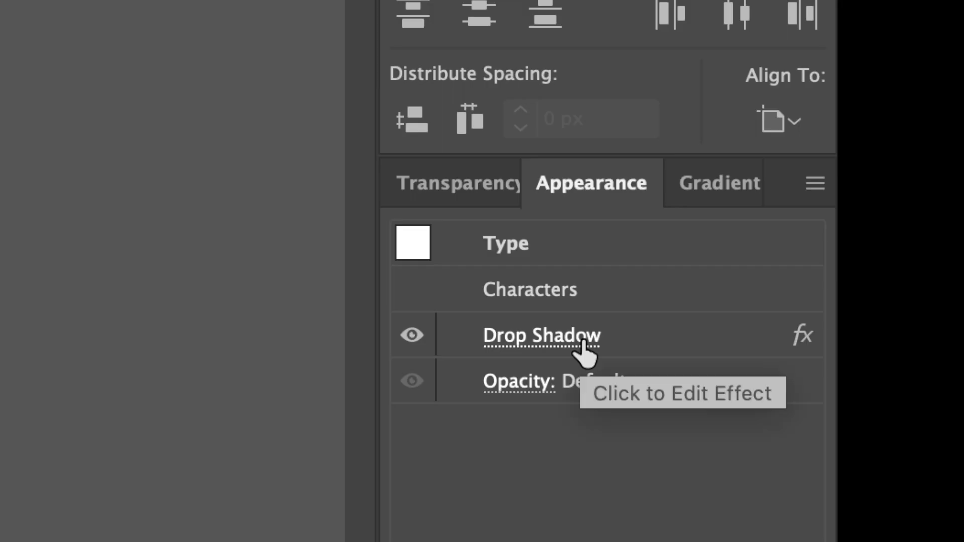
# Reopen the heading text's existing Drop Shadow effect for editing, enable its preview and set the opacity to 50%
pyautogui.click(584, 343)
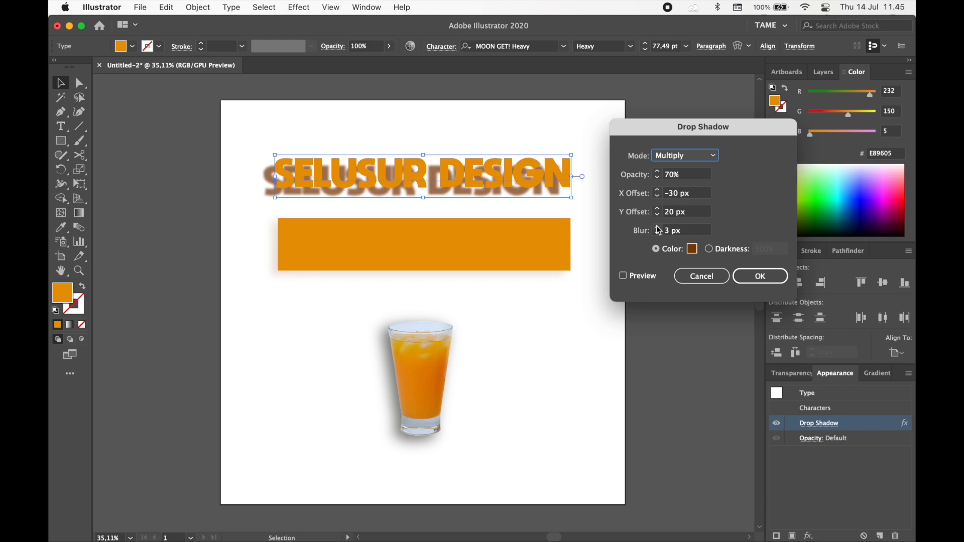
pyautogui.click(637, 276)
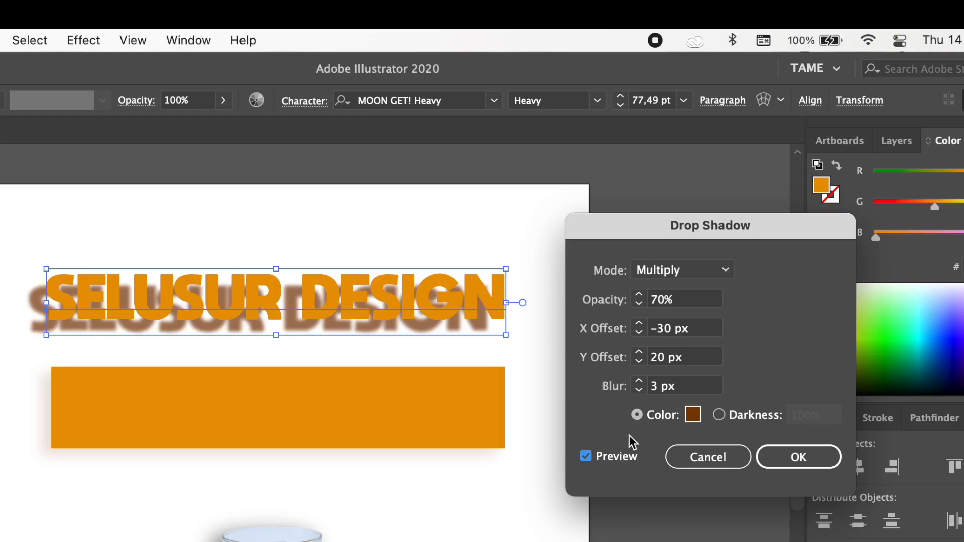
pyautogui.doubleClick(652, 301)
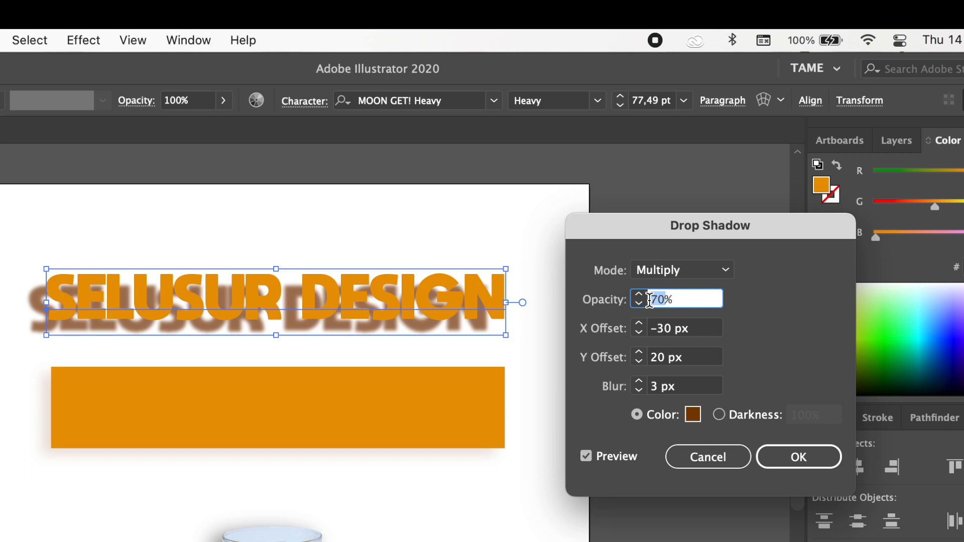
pyautogui.write('50')
pyautogui.press('Tab')
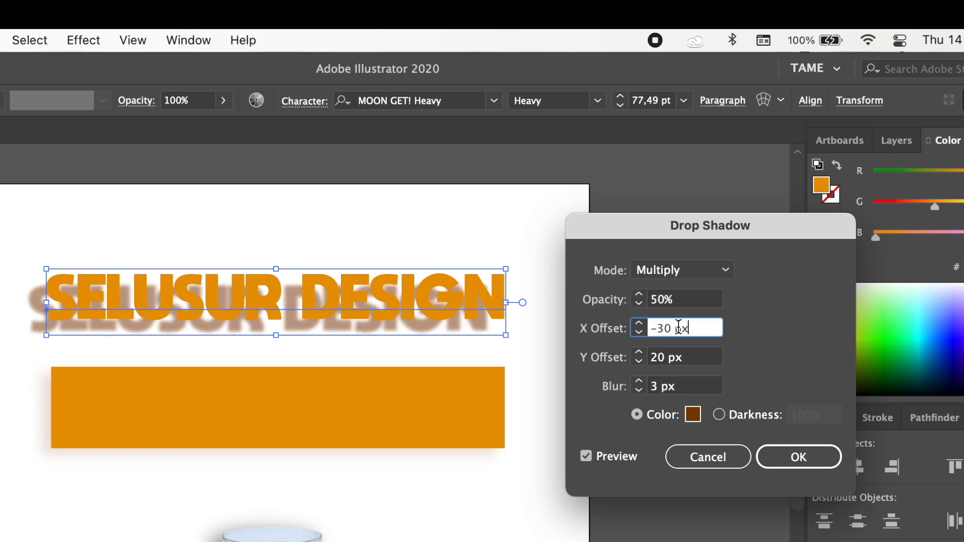
# Set the heading shadow's X offset to -7 px, Y offset to 8 px and blur to 2 px
pyautogui.click(640, 332)
pyautogui.click(639, 322)
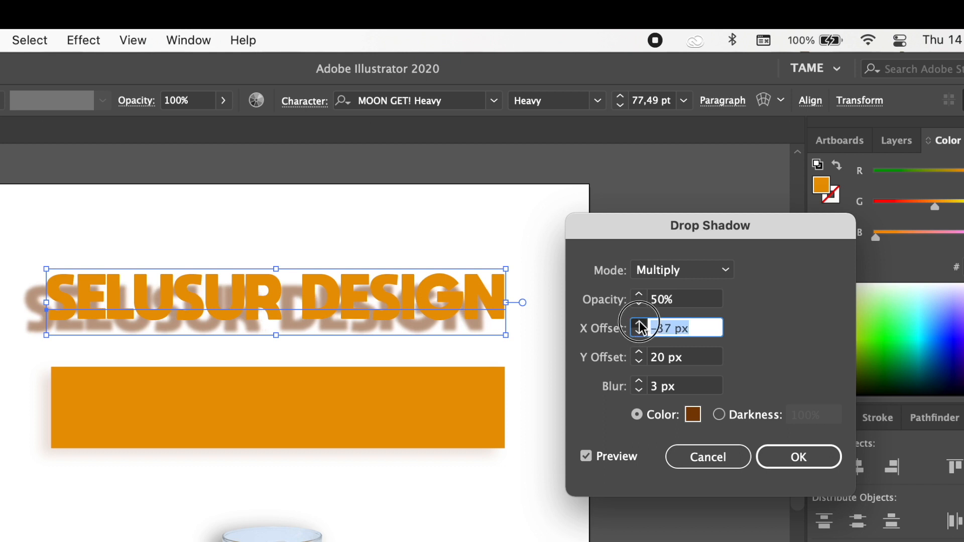
pyautogui.click(639, 323)
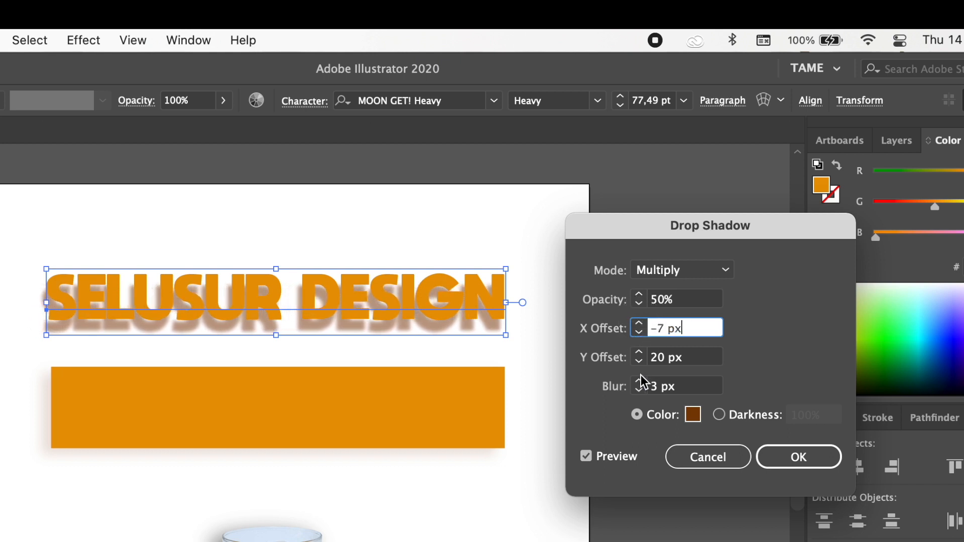
pyautogui.press('Tab')
pyautogui.click(638, 351)
pyautogui.click(638, 351)
pyautogui.press('Tab')
pyautogui.click(640, 389)
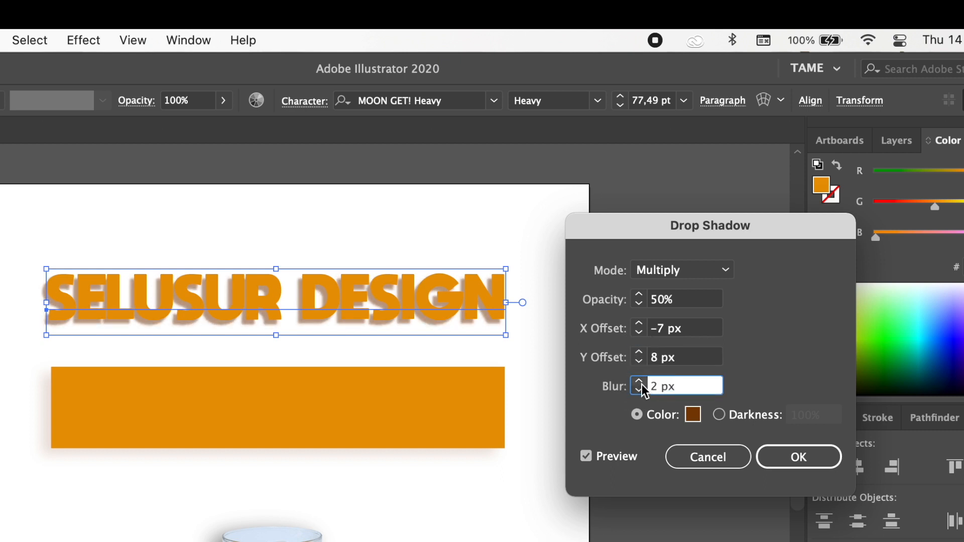
# Change the heading shadow's colour to near-black (020100), apply the edited effect and deselect the text
pyautogui.click(692, 414)
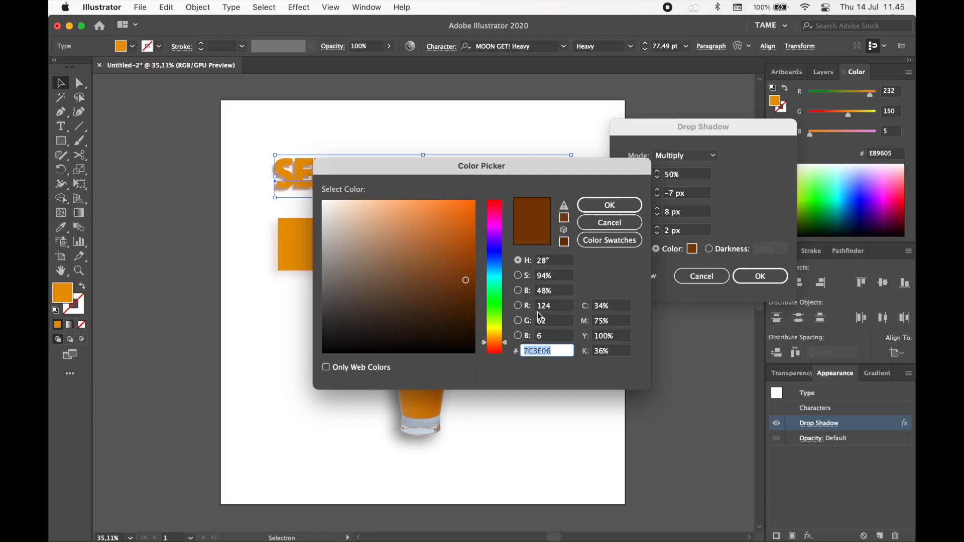
pyautogui.click(470, 349)
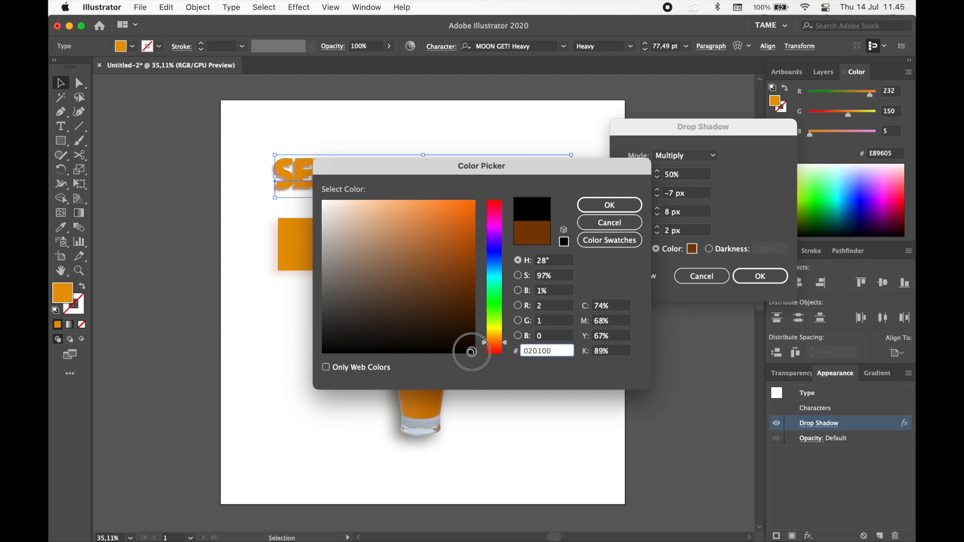
pyautogui.click(609, 205)
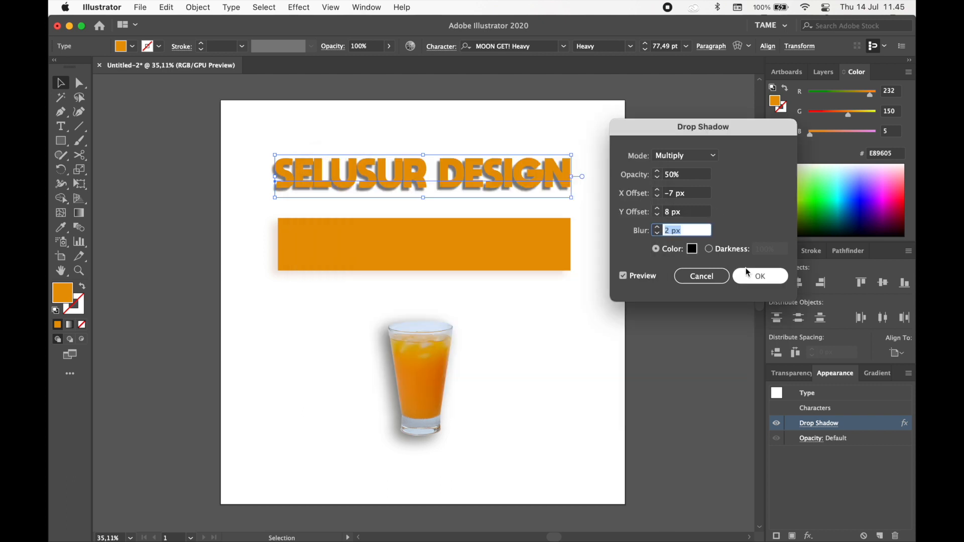
pyautogui.click(760, 276)
pyautogui.click(678, 259)
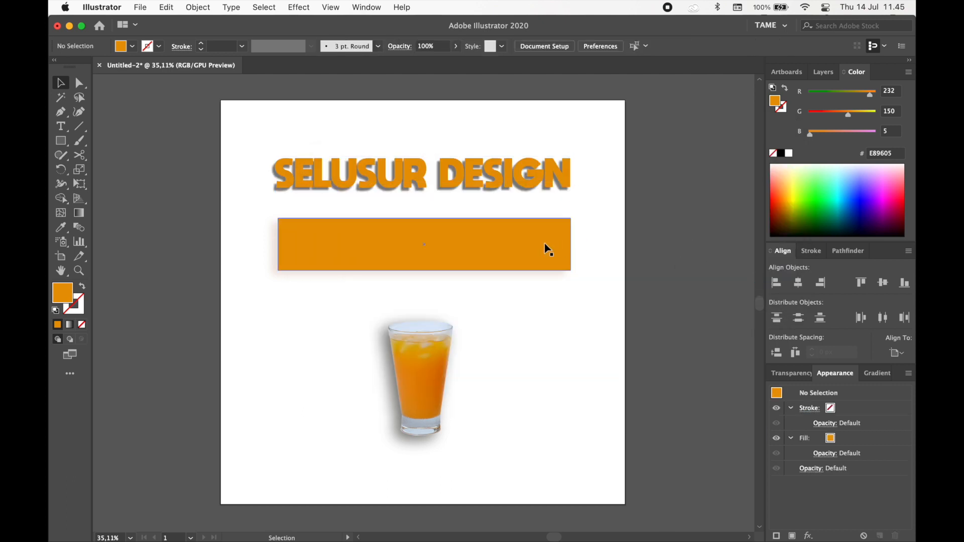
# Check the orange rectangle's Drop Shadow settings without changing them, and hide its shadow effect
pyautogui.click(495, 249)
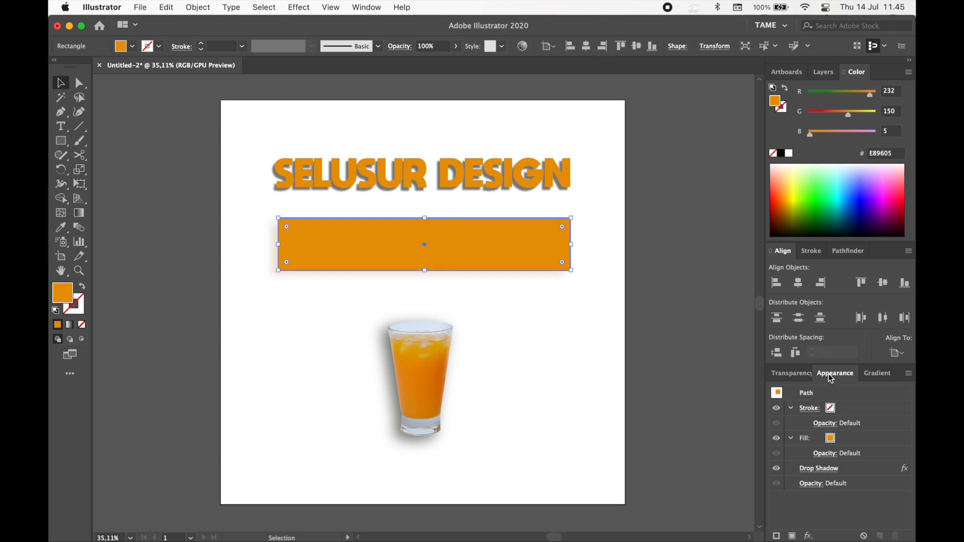
pyautogui.click(829, 472)
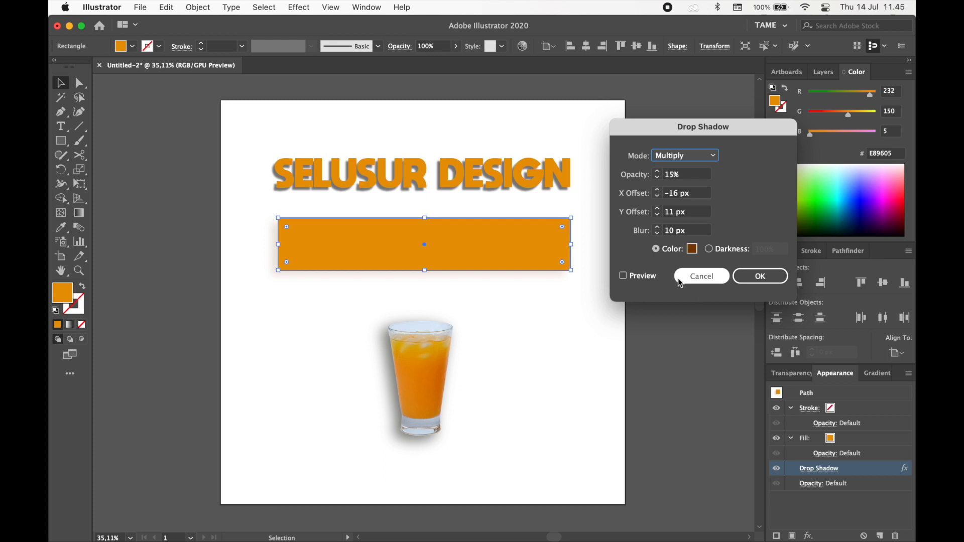
pyautogui.click(701, 275)
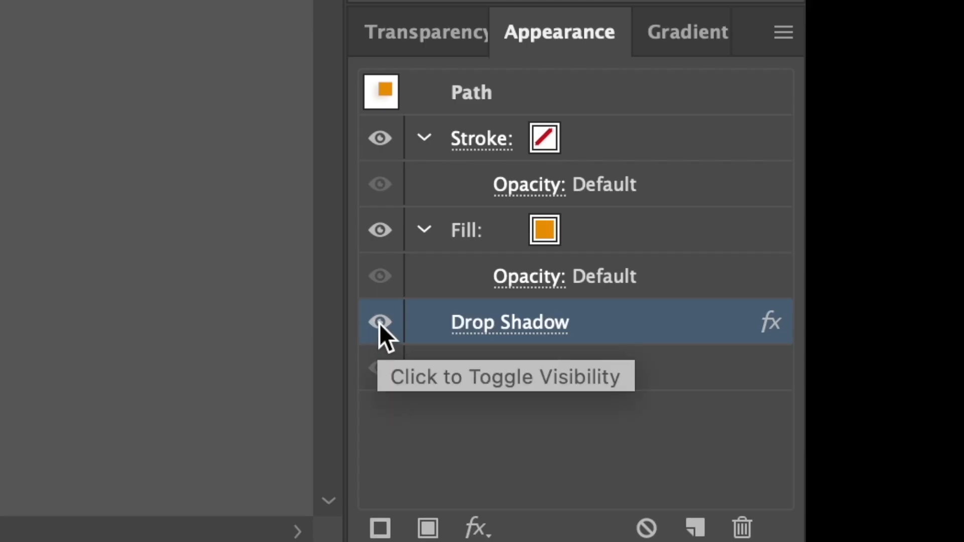
pyautogui.click(380, 322)
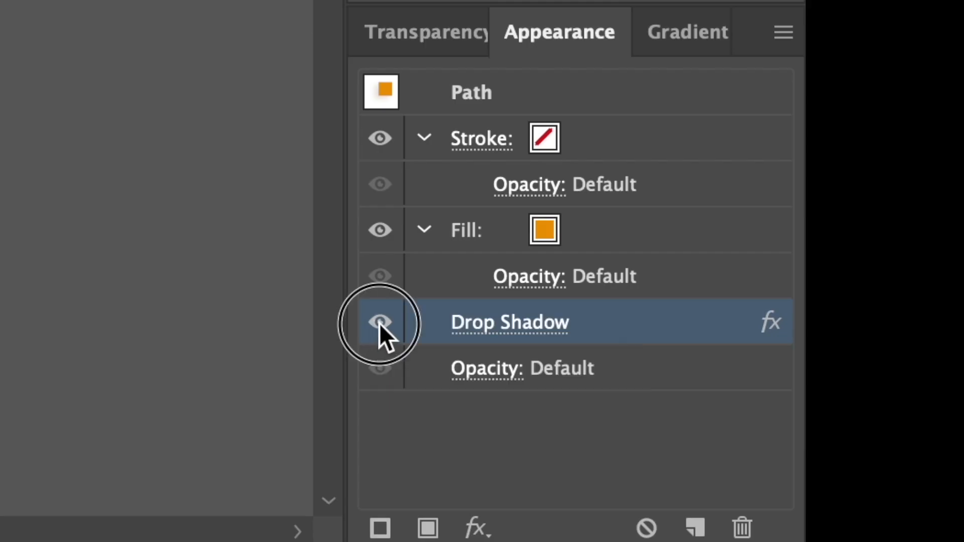
pyautogui.click(435, 277)
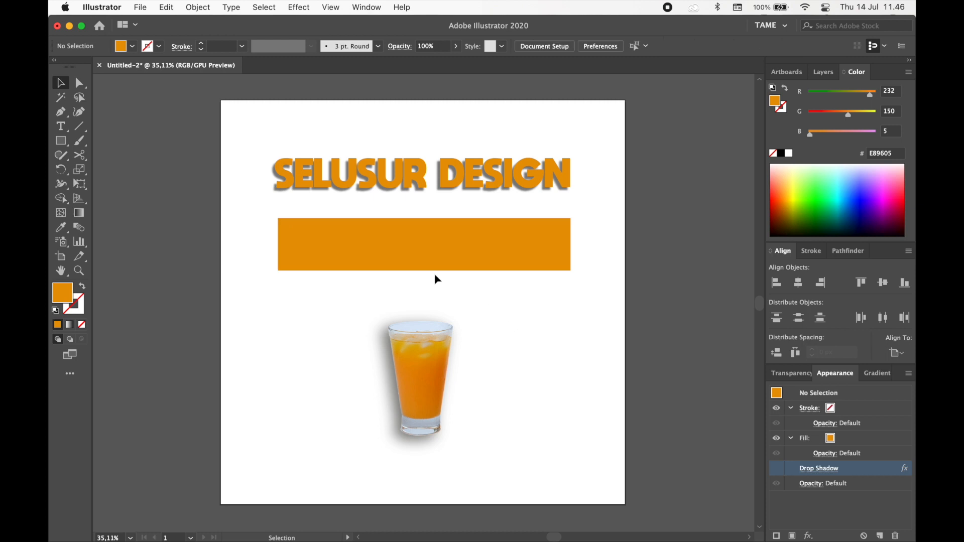
# Toggle the heading text's Drop Shadow visibility to compare the look, and delete the effect from the text
pyautogui.click(487, 195)
pyautogui.click(777, 424)
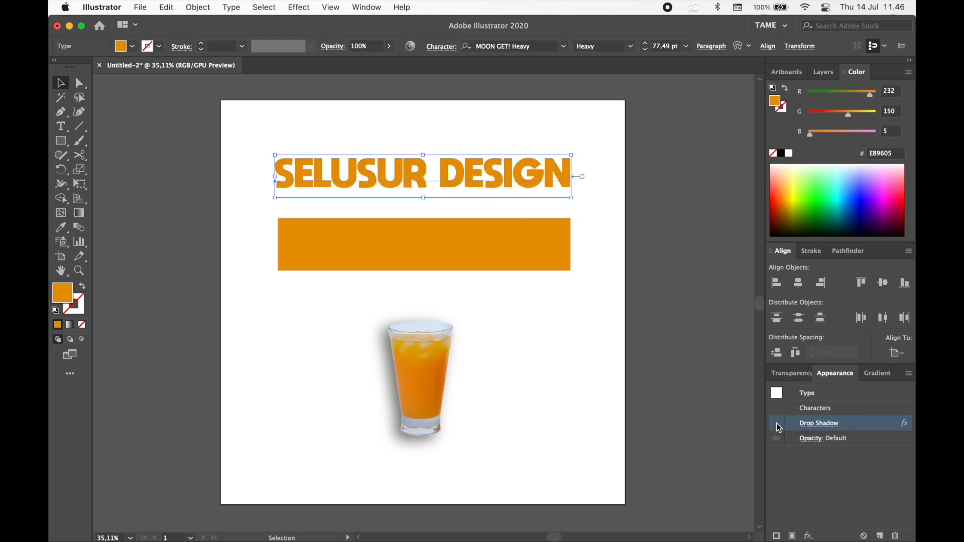
pyautogui.click(777, 426)
pyautogui.click(777, 426)
pyautogui.click(777, 425)
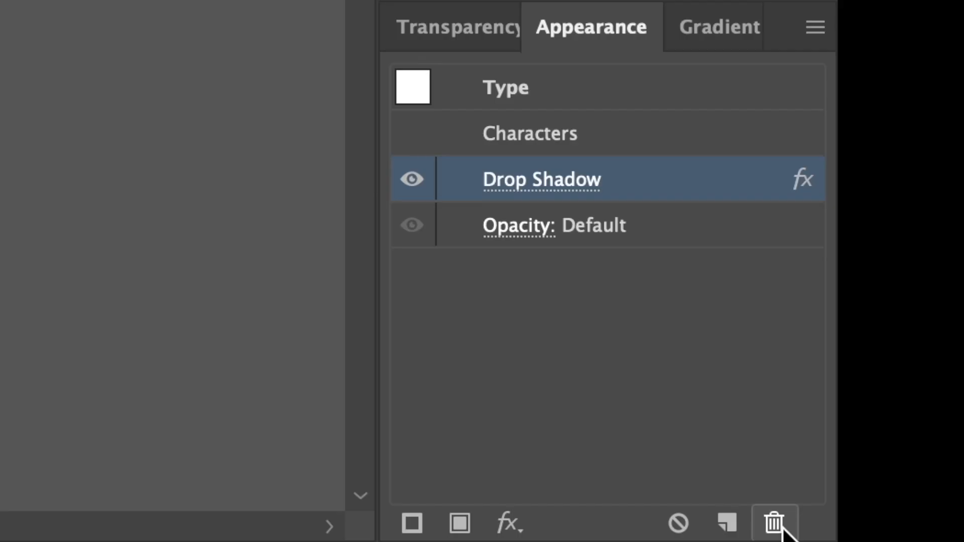
pyautogui.click(896, 536)
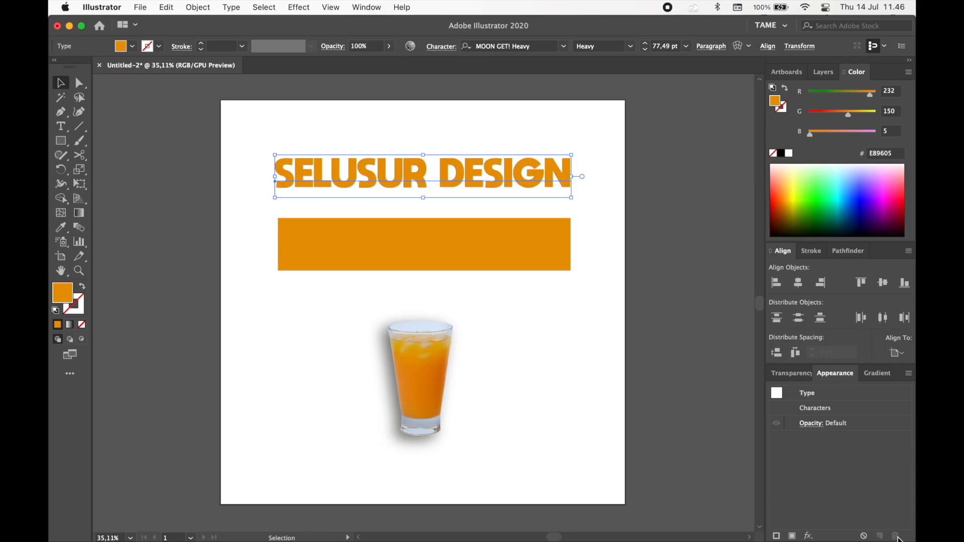
pyautogui.click(689, 376)
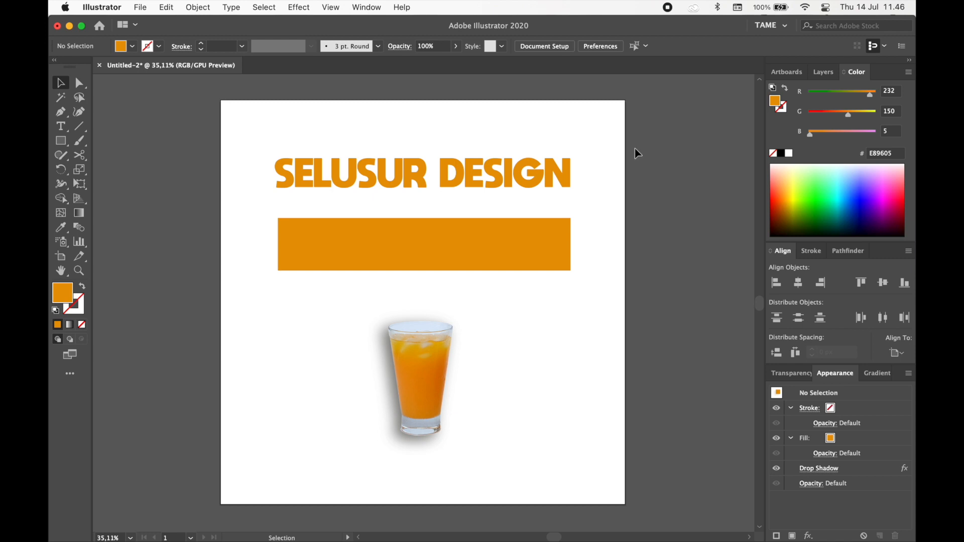